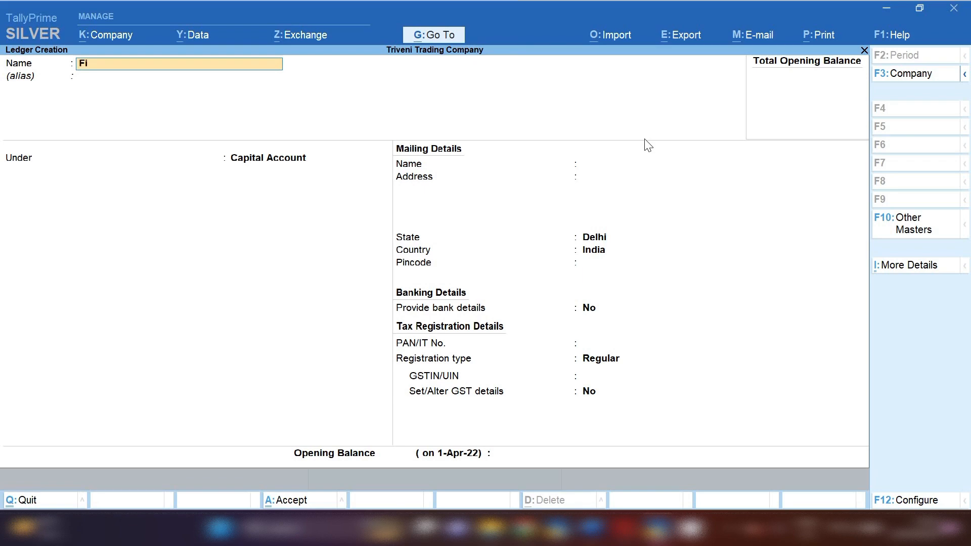
Name the new ledger Fixed Deposit, place it under the Investments group and save it.
type("xed")
key("BackSpace")
key("BackSpace")
key("BackSpace")
type("xd")
key("BackSpace")
type("ed Deposi")
key("Return")
key("Return")
type("Inve")
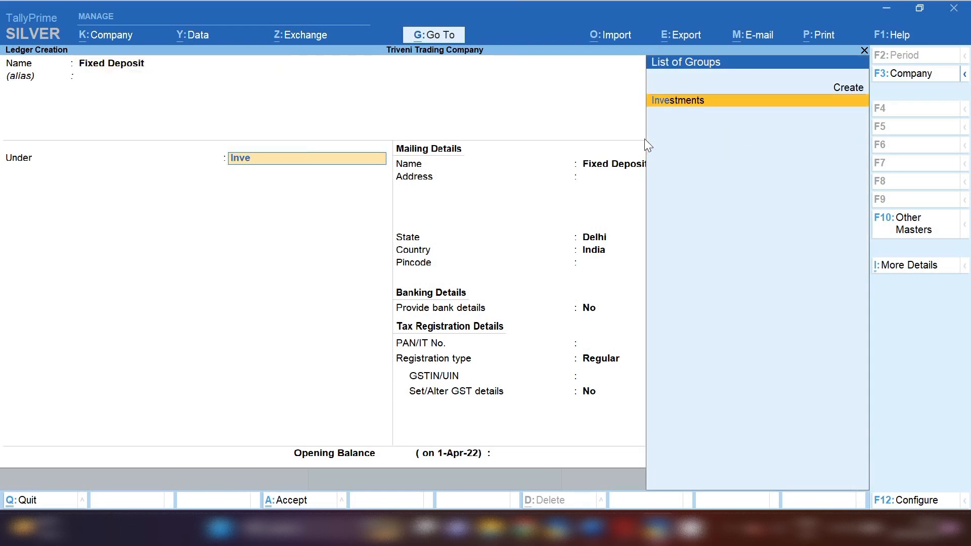
key("Return")
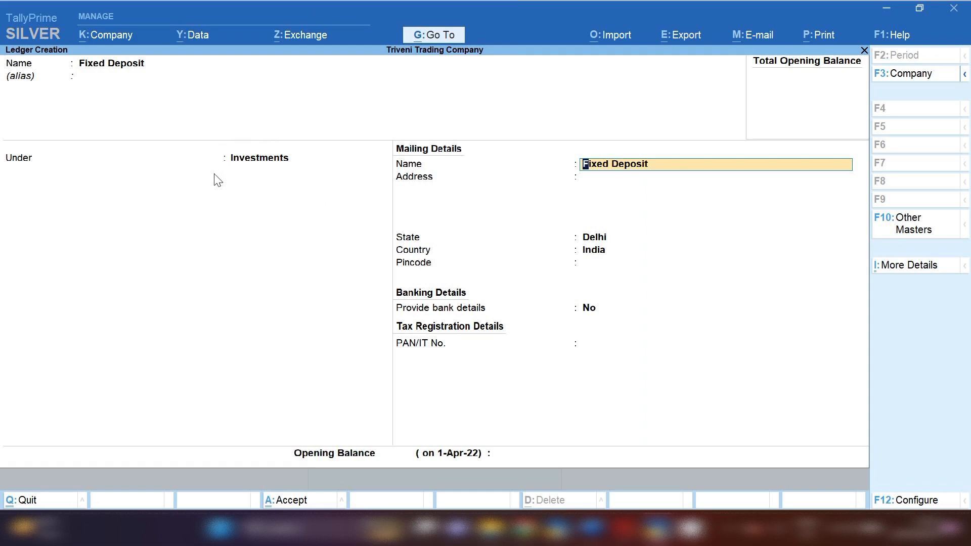
key("ctrl+a")
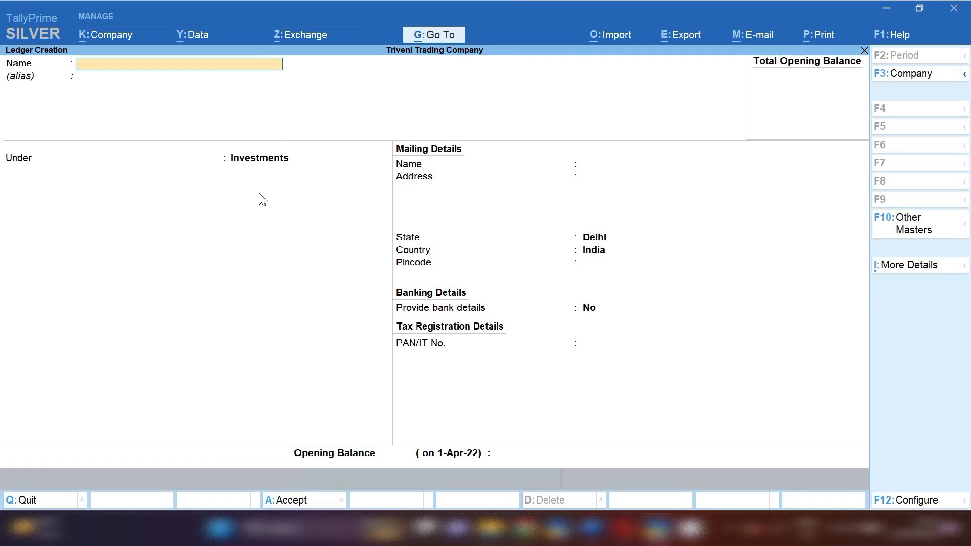
Name another new ledger Intereset Receiv and place it under the Direct Incomes group.
type("Intereset Receiv")
key("Return")
key("Return")
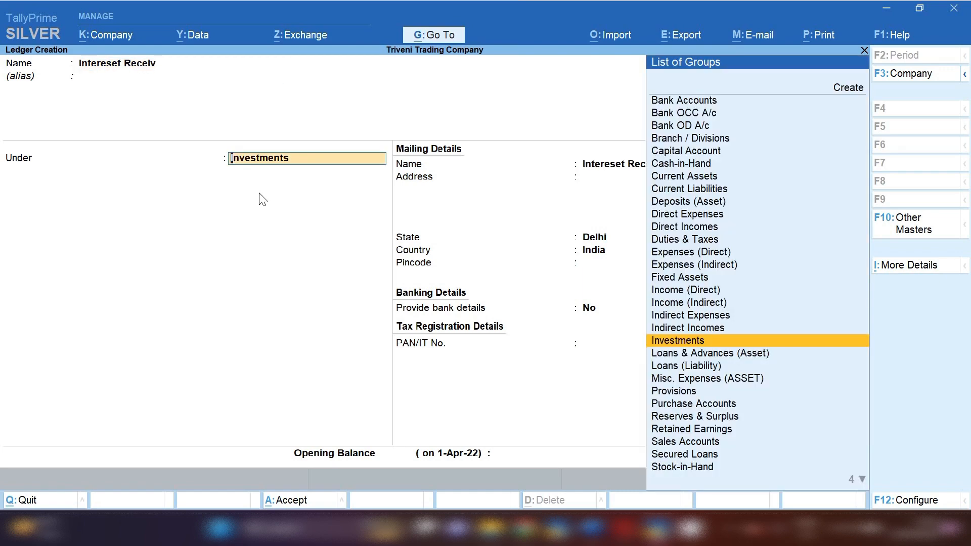
type("i")
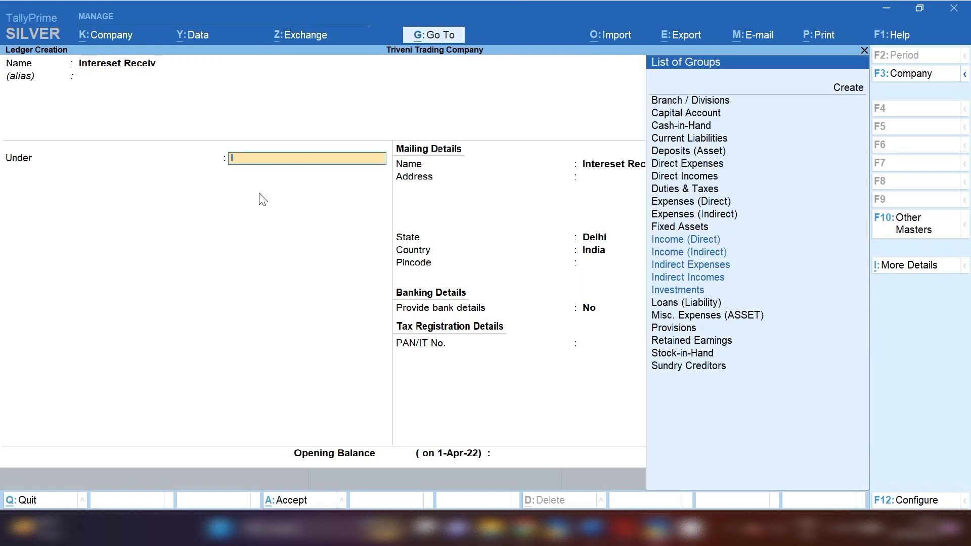
key("BackSpace")
type("Dire")
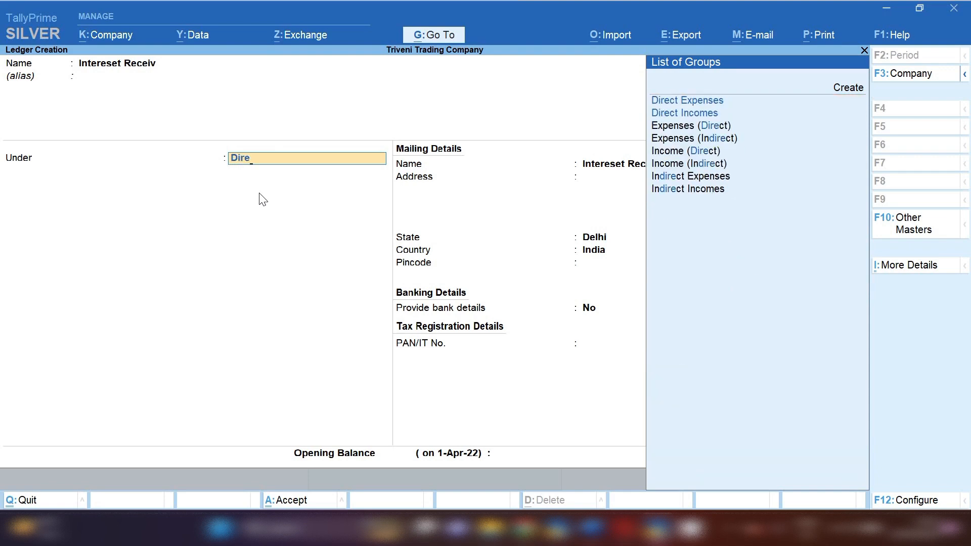
key("Down")
key("Return")
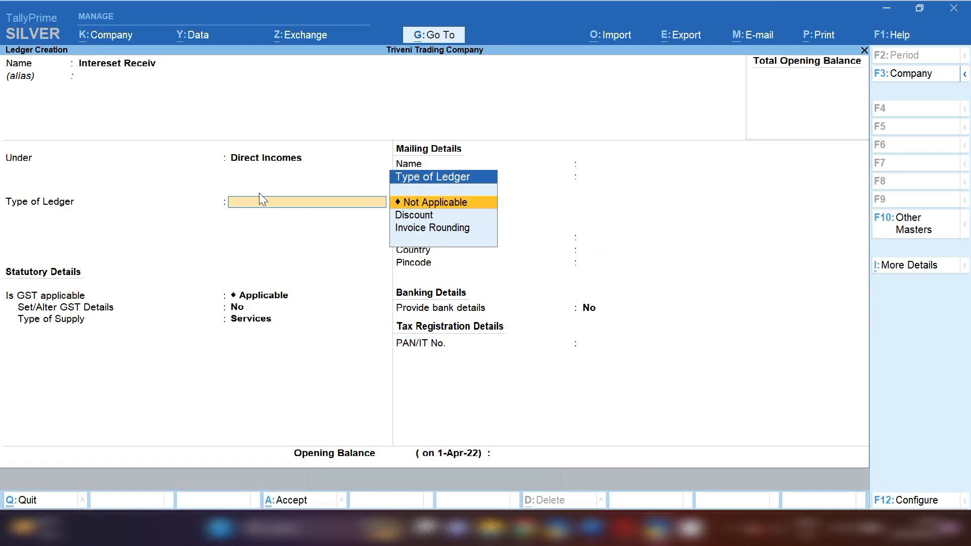
Set the interest ledger's type and GST applicability to Not Applicable, leave the opening balance empty and save it.
key("Return")
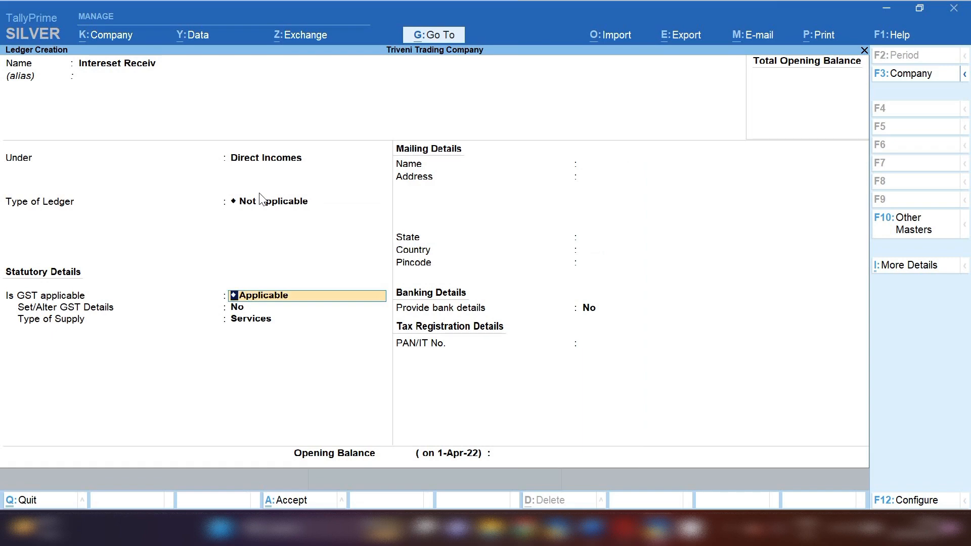
type("N")
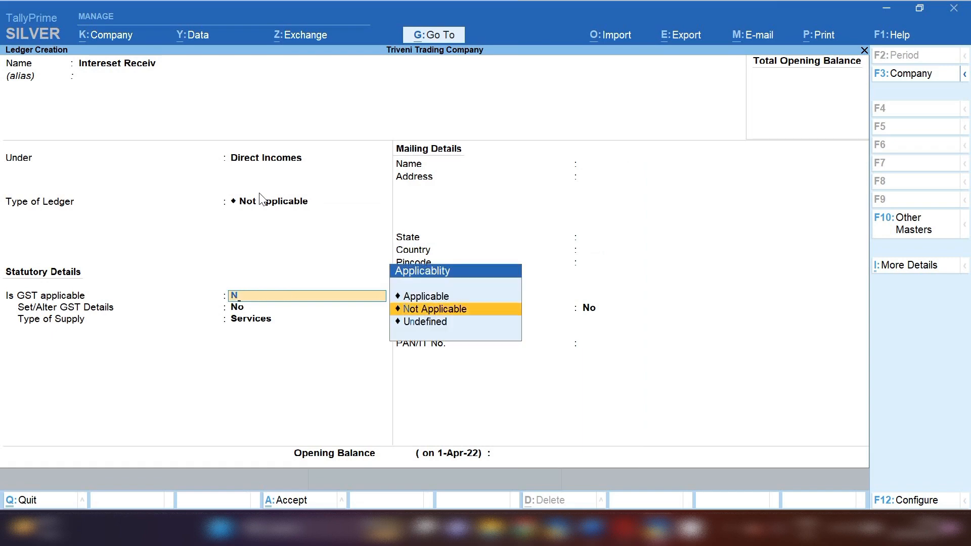
key("Return")
key("Return")
key("Return")
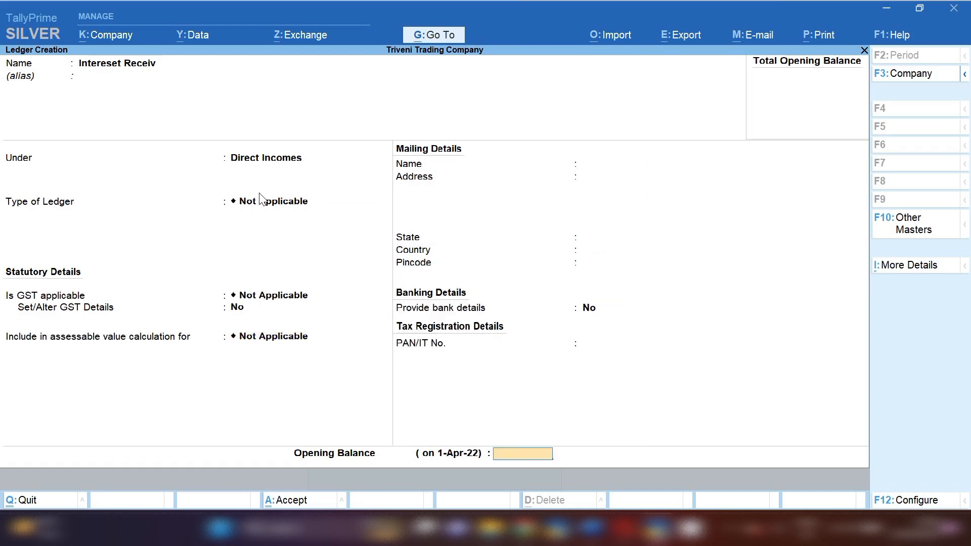
key("Return")
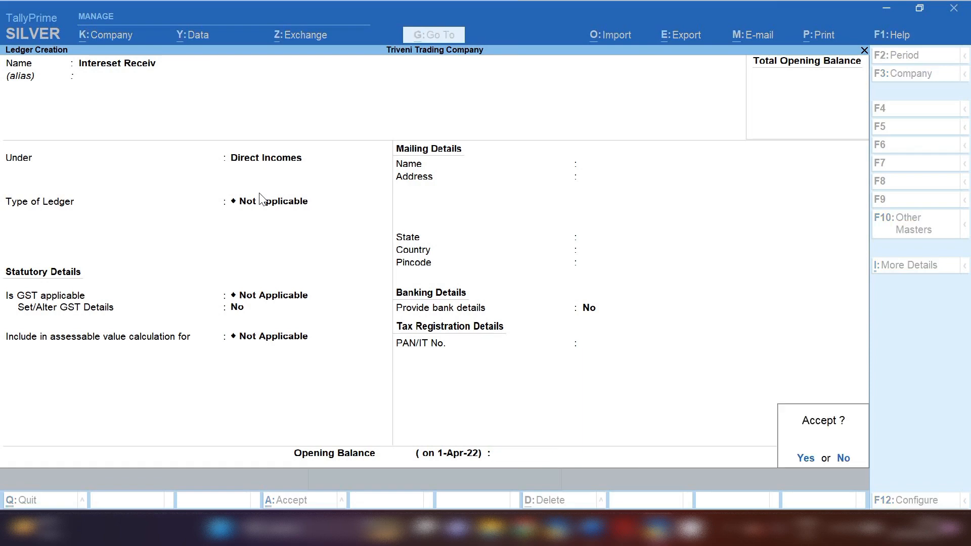
key("Return")
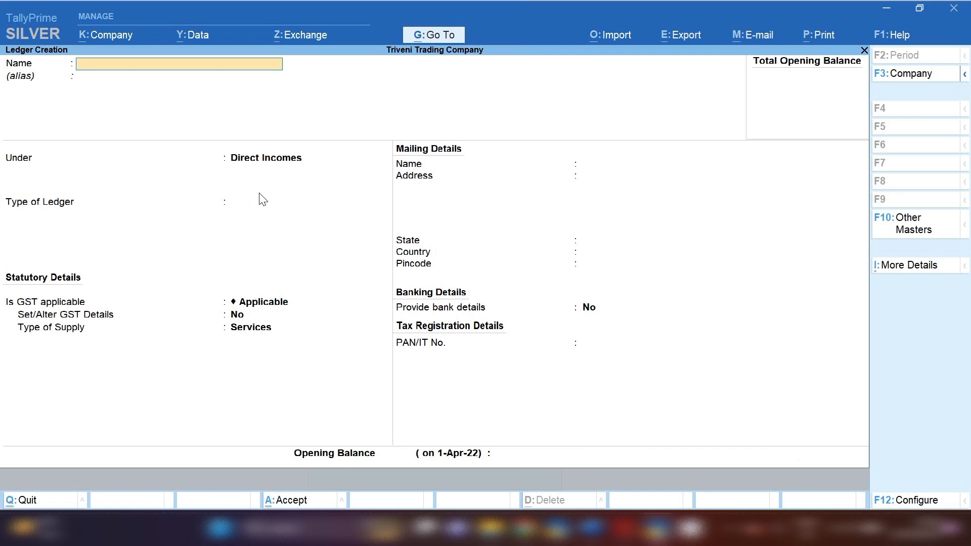
type("Sbi")
key("Return")
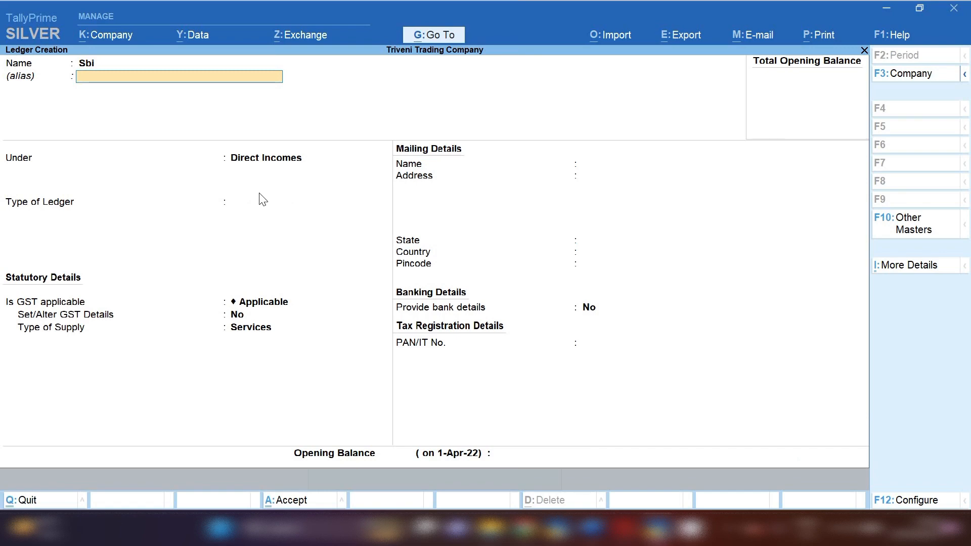
key("Return")
type("Bank")
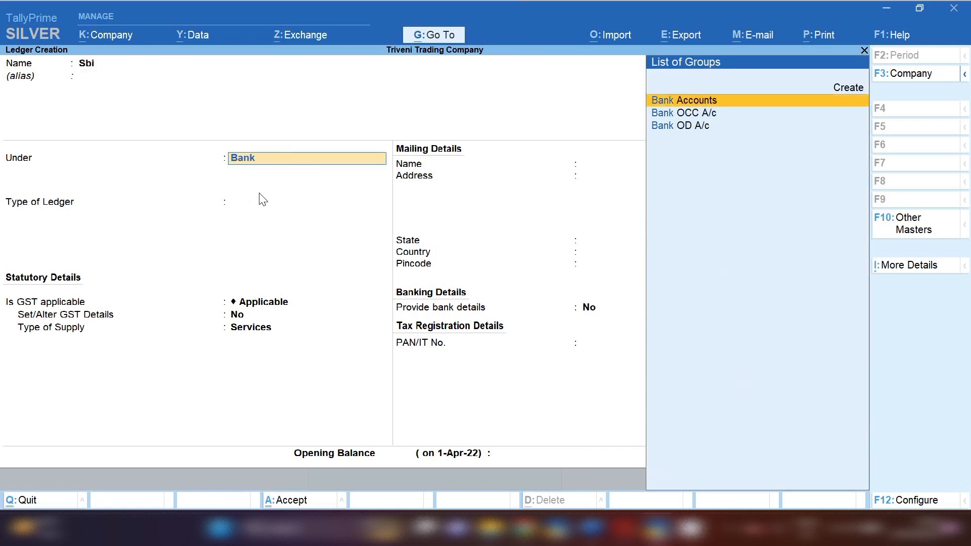
key("Return")
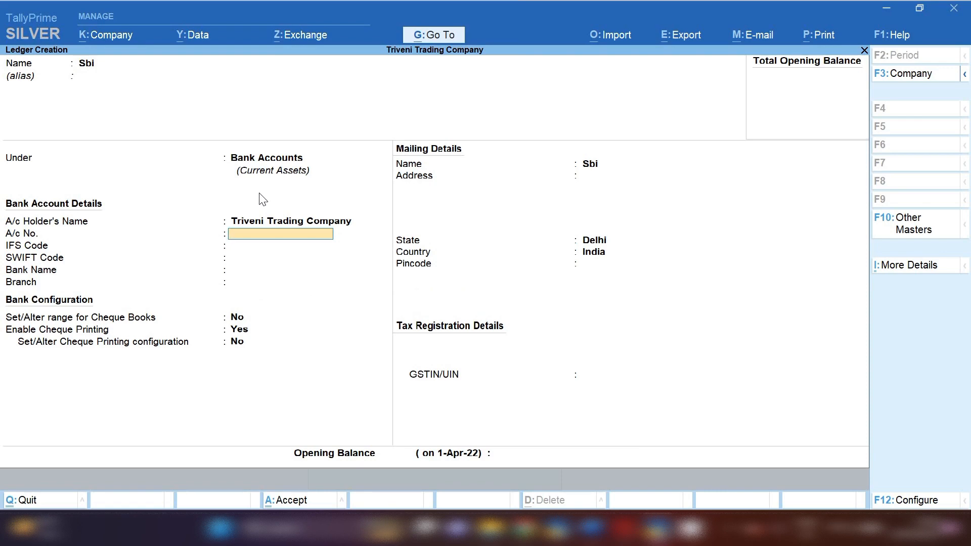
key("Escape")
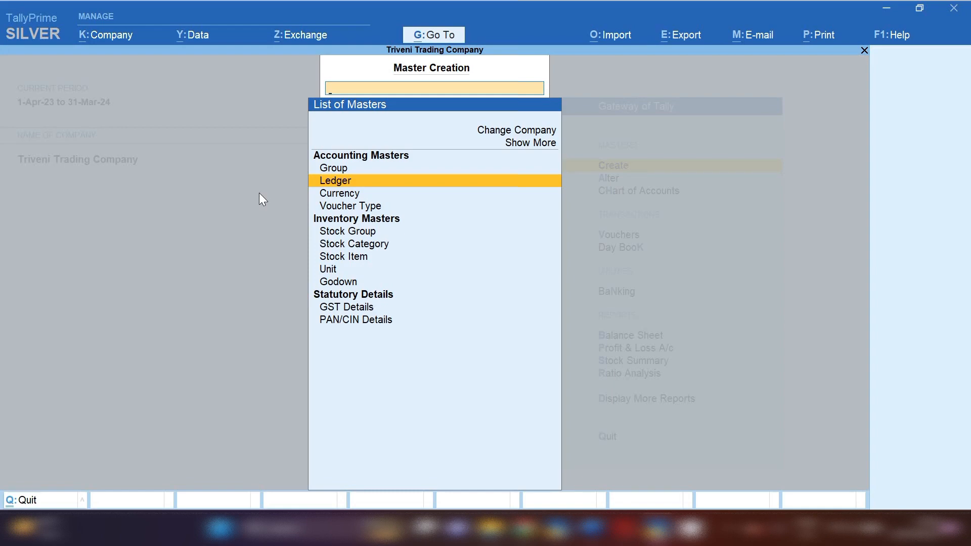
Leave master creation, start a payment voucher and debit Fixed Deposit with 900000.
key("Escape")
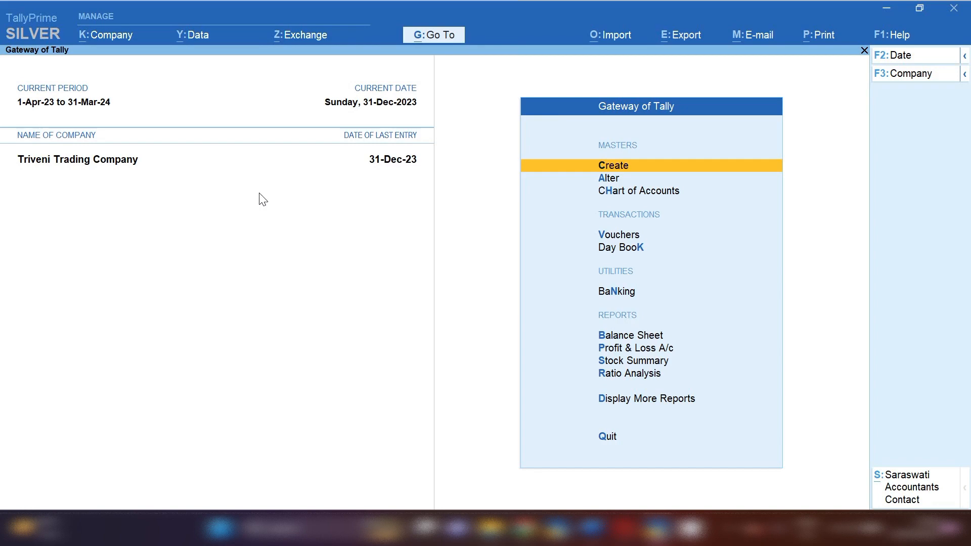
key("v")
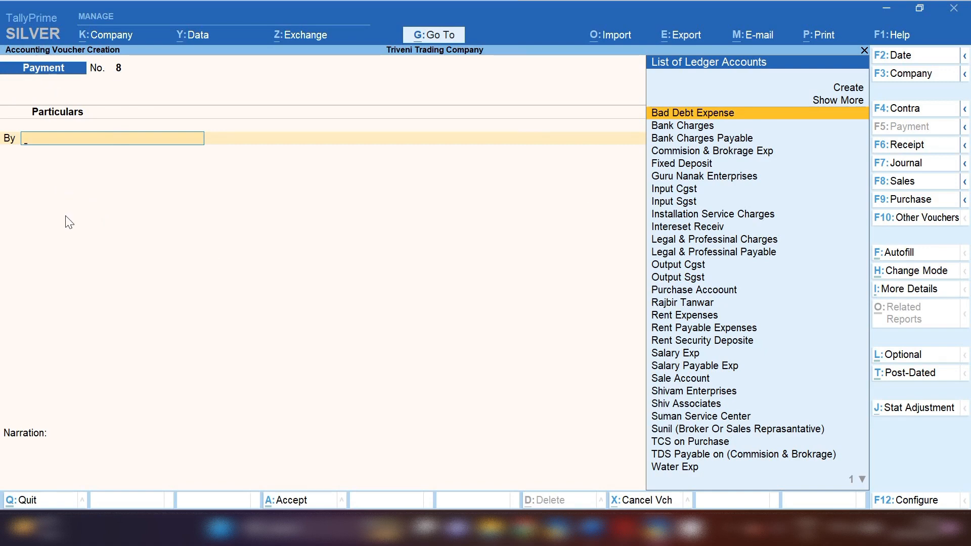
type("Fi")
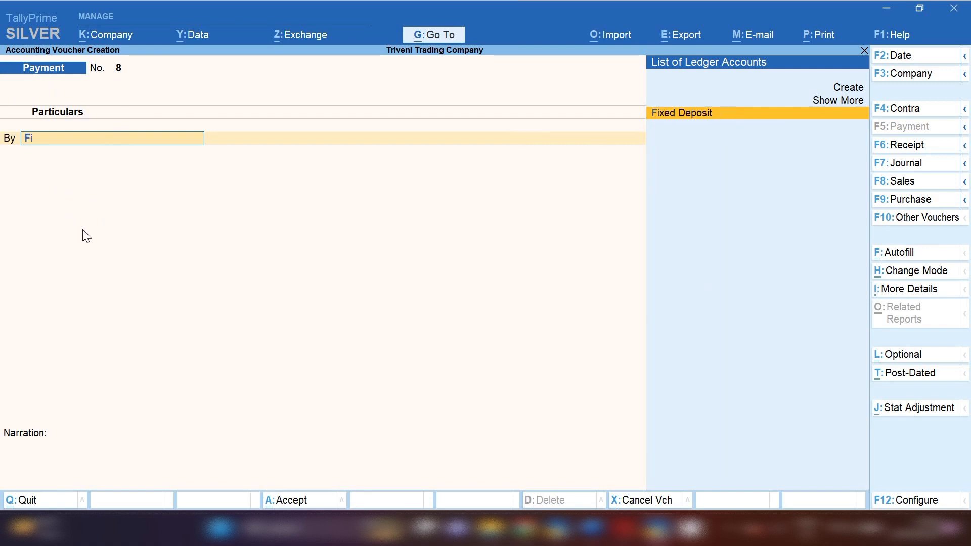
key("Return")
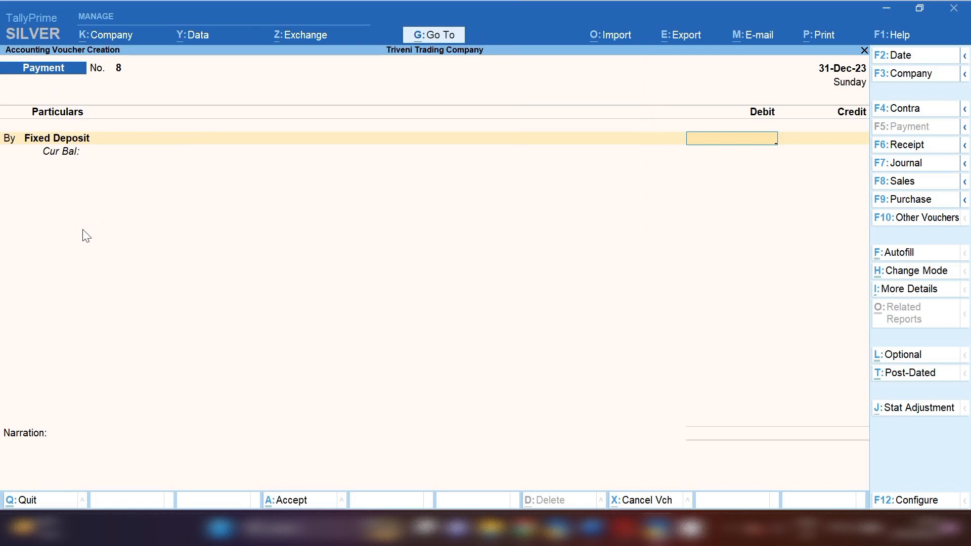
type("900000")
key("Return")
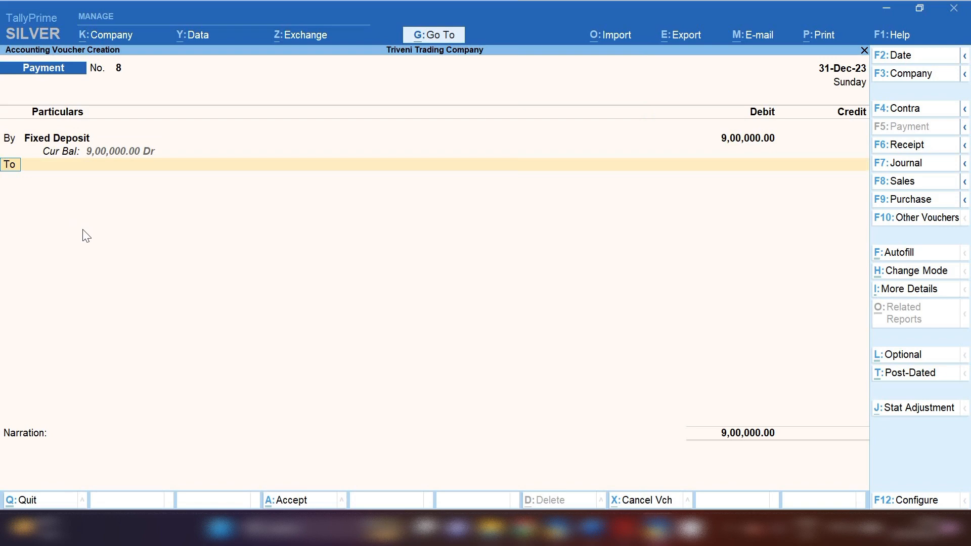
Credit Sbi Bank with 9,00,000.00 in the payment voucher and save it without a narration.
key("Return")
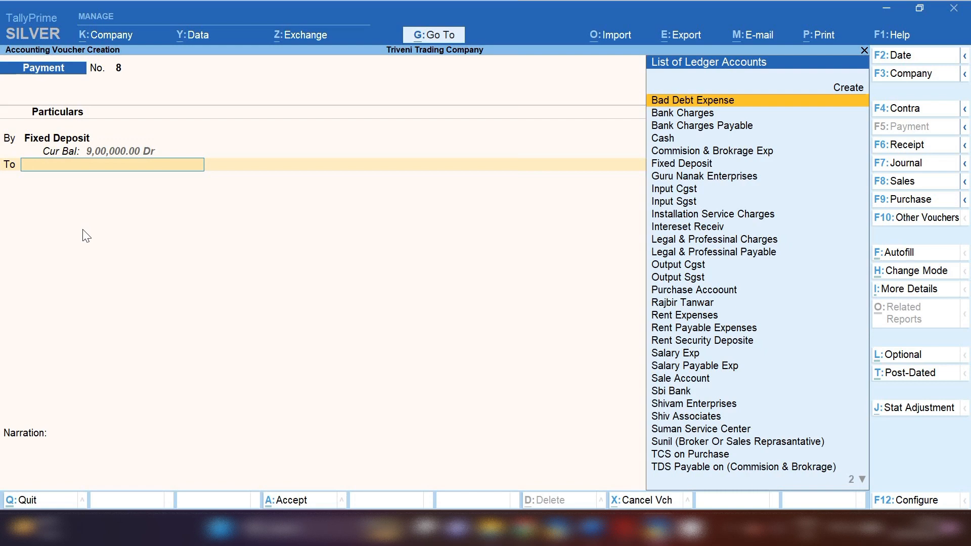
type("Sbi")
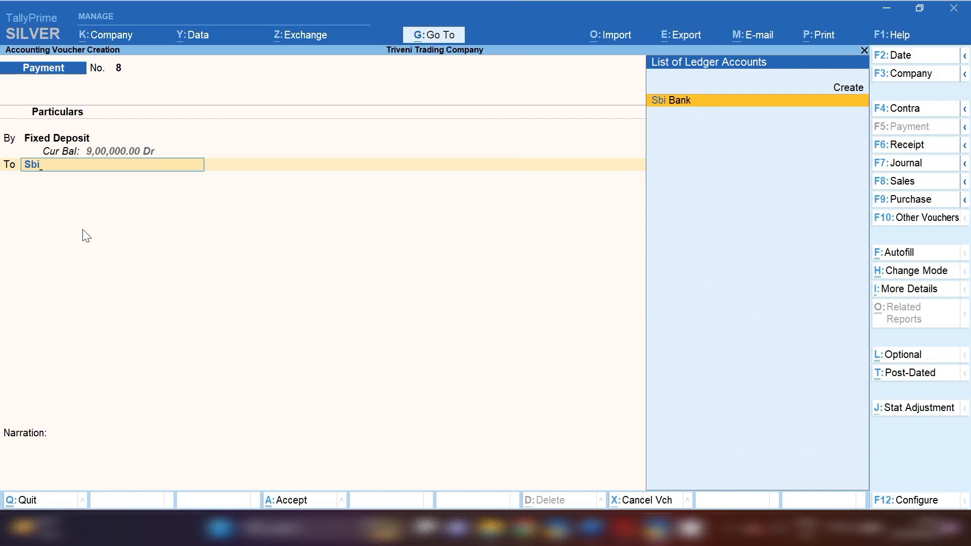
key("Return")
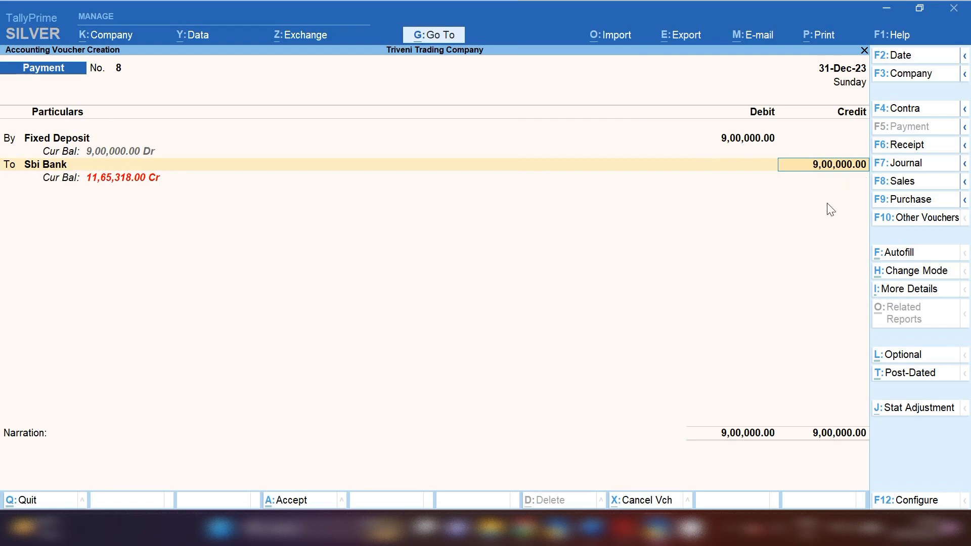
left_click(47, 465)
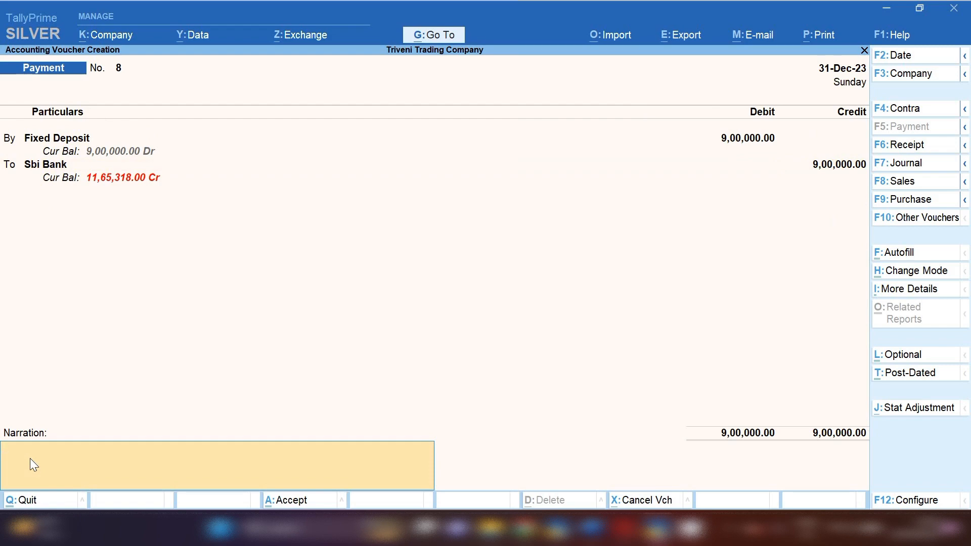
key("ctrl+a")
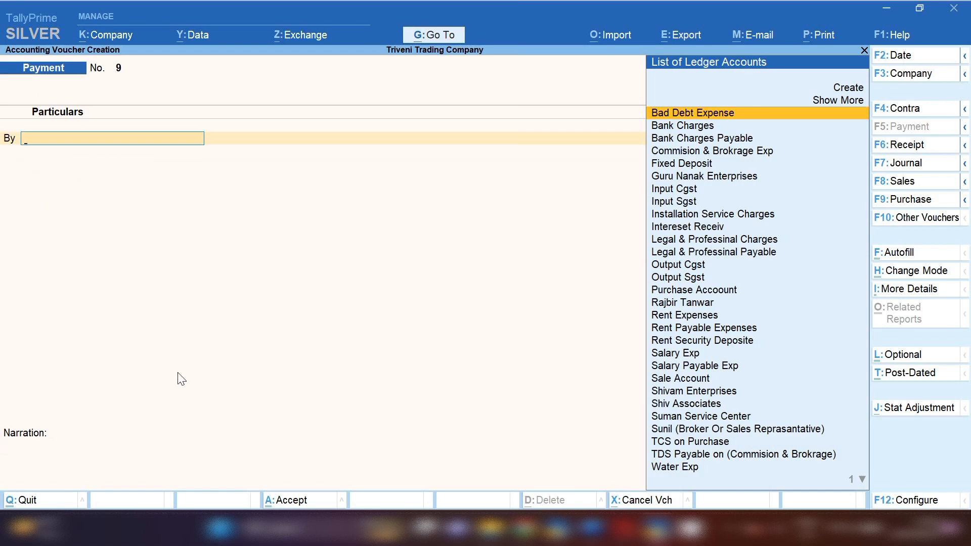
Open the Balance Sheet and check the Investments entry under assets, then return to voucher entry.
left_click(430, 36)
key("Return")
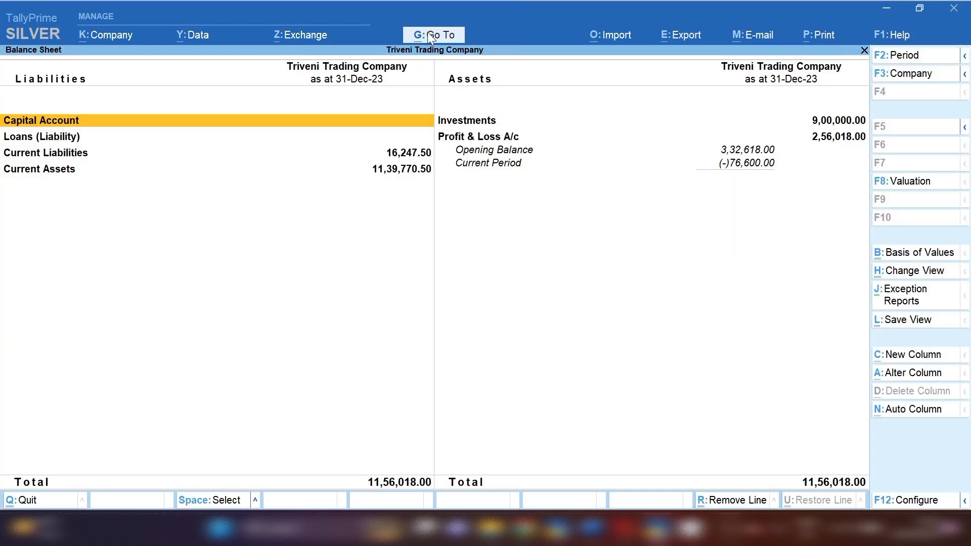
key("Right")
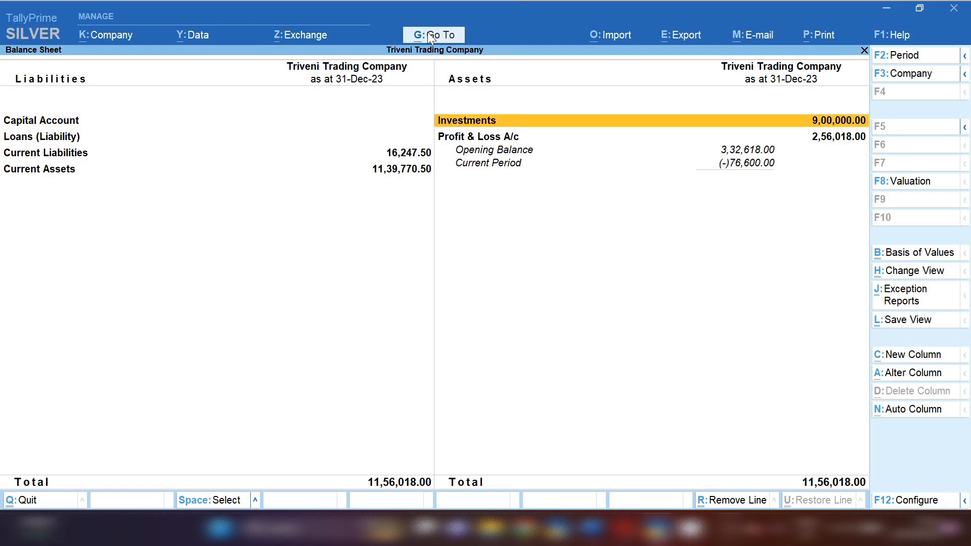
key("space")
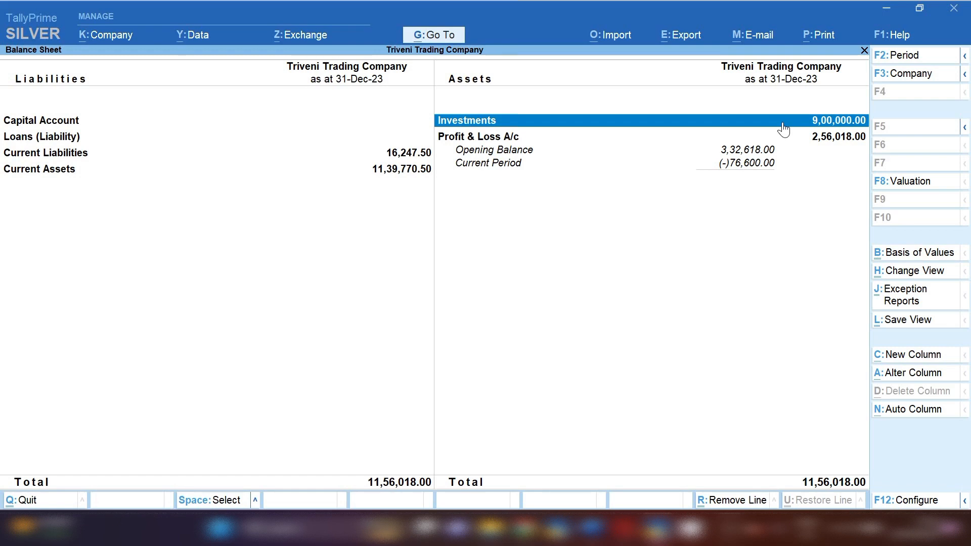
key("Escape")
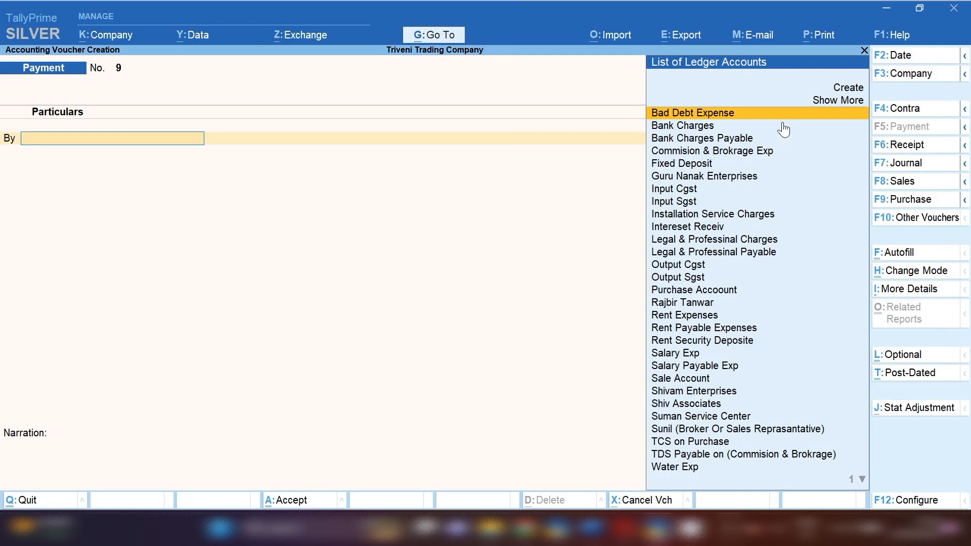
Start a receipt voucher and credit Fixed Deposit with 128000.
left_click(914, 146)
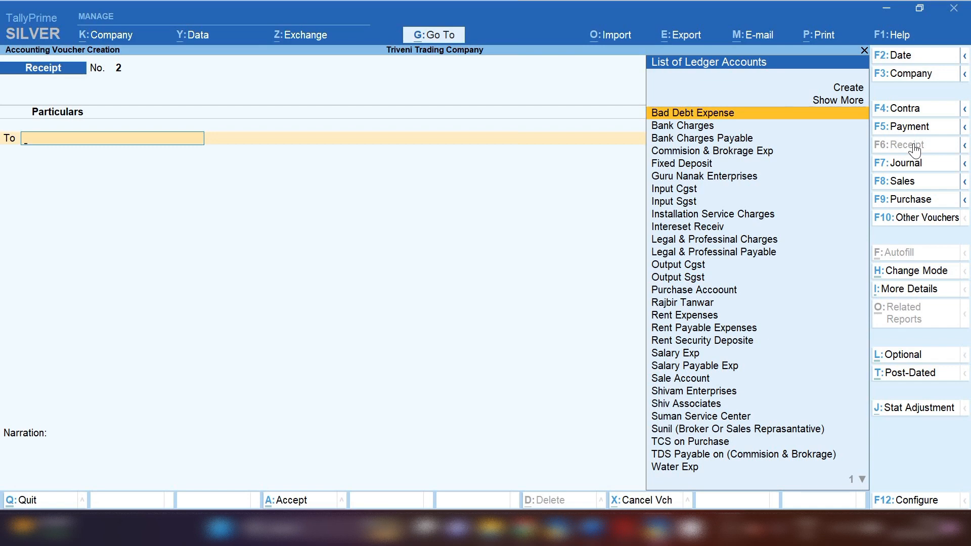
type("Fi")
key("Return")
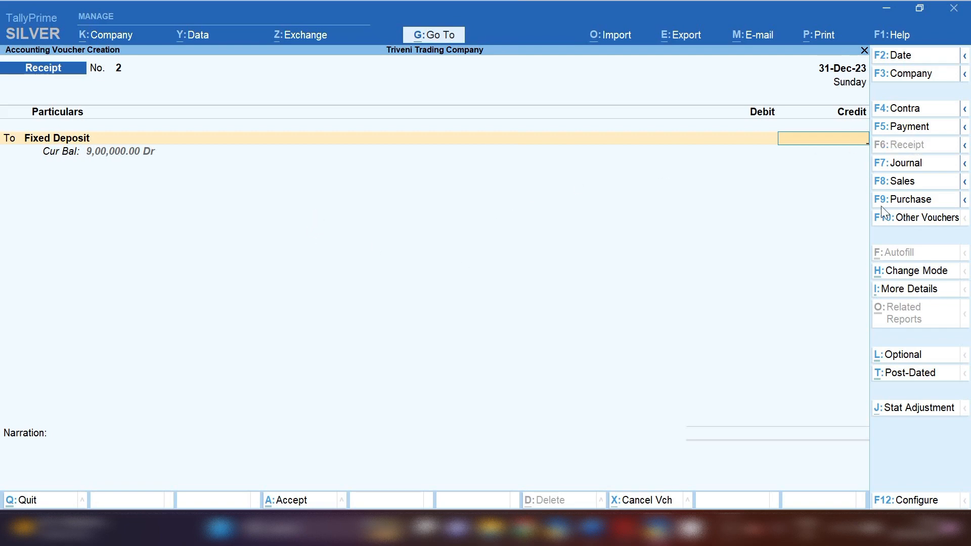
type("128000")
key("Return")
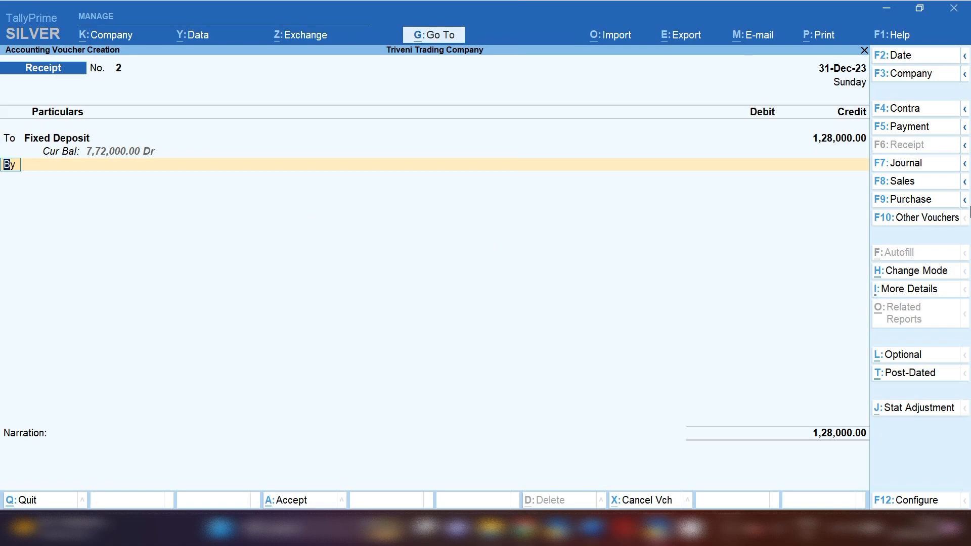
Add a second credit line to the receipt voucher for Intereset Receiv with 9000.
key("Return")
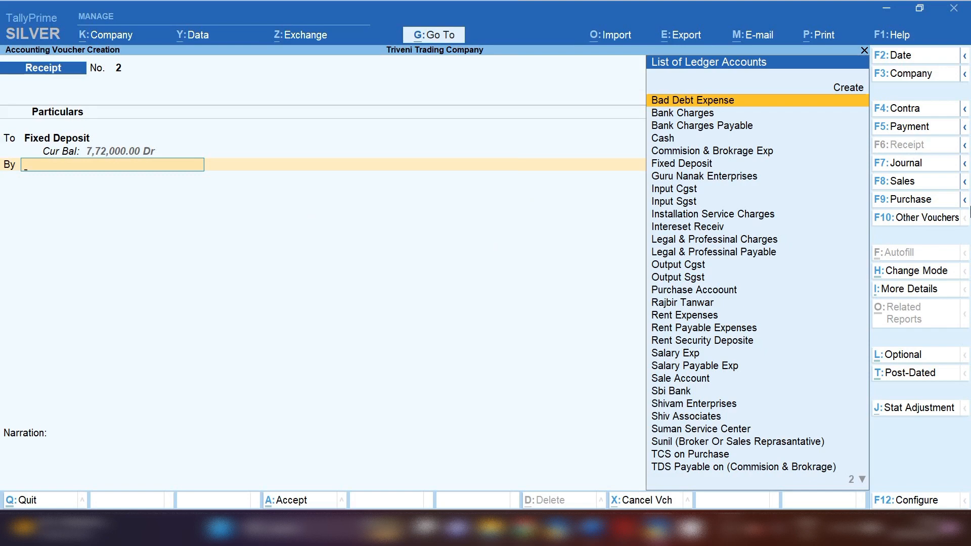
key("BackSpace")
type("to")
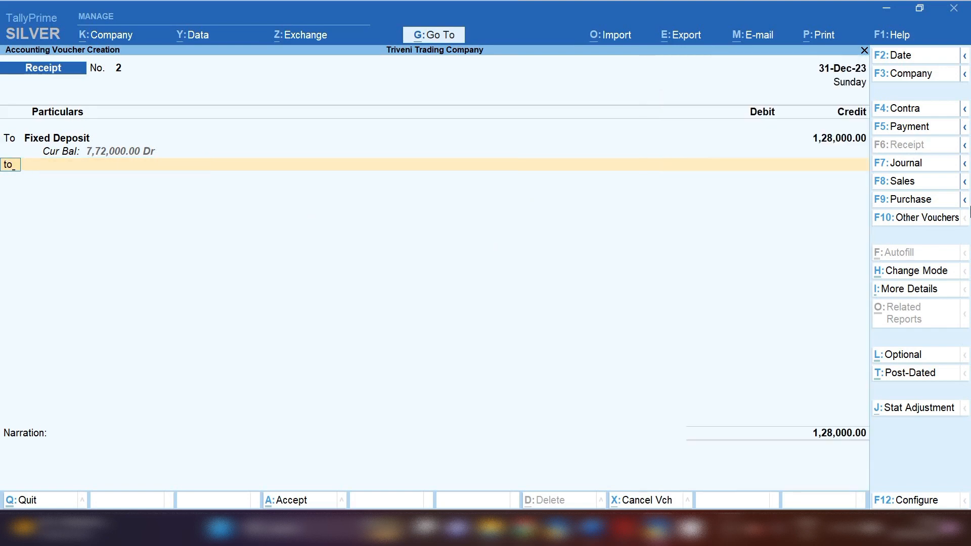
key("Return")
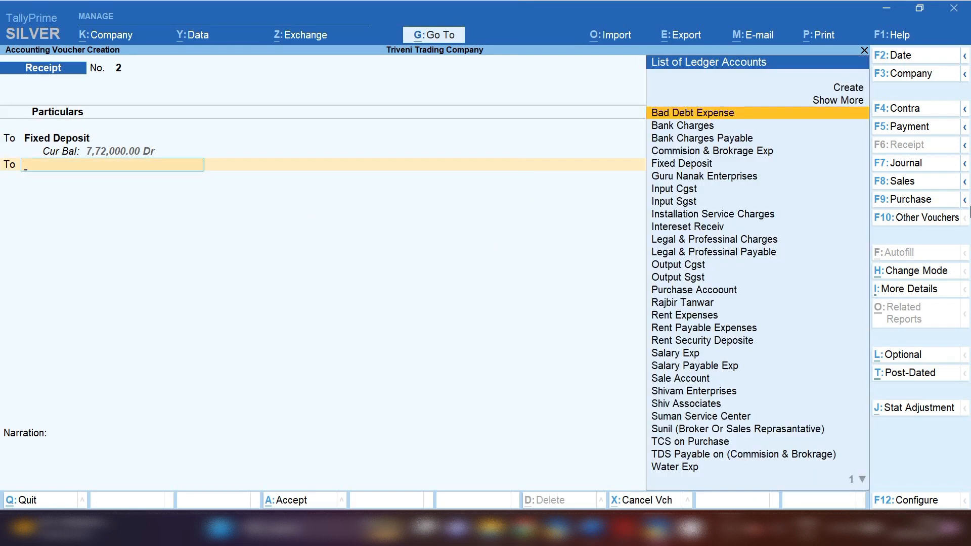
type("In")
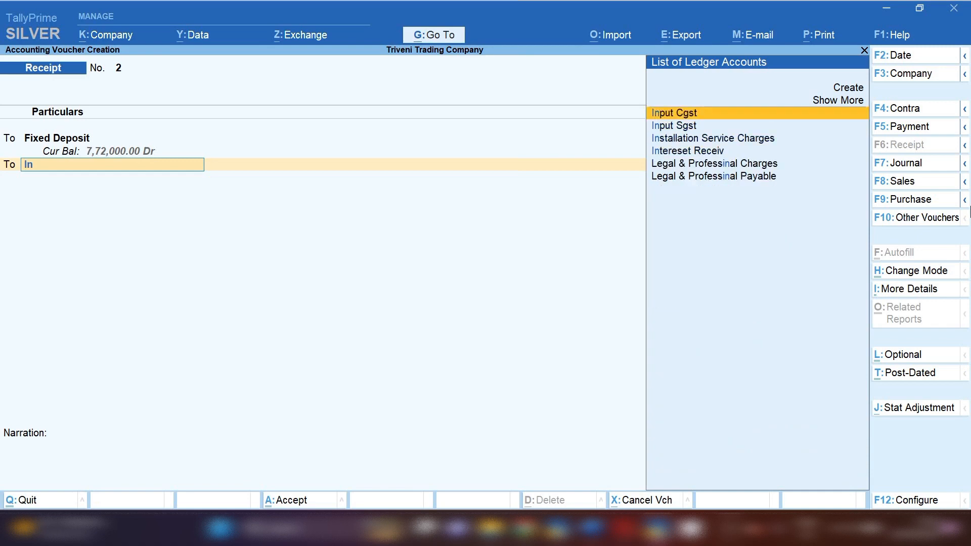
key("Down")
key("Down")
key("Down")
key("Return")
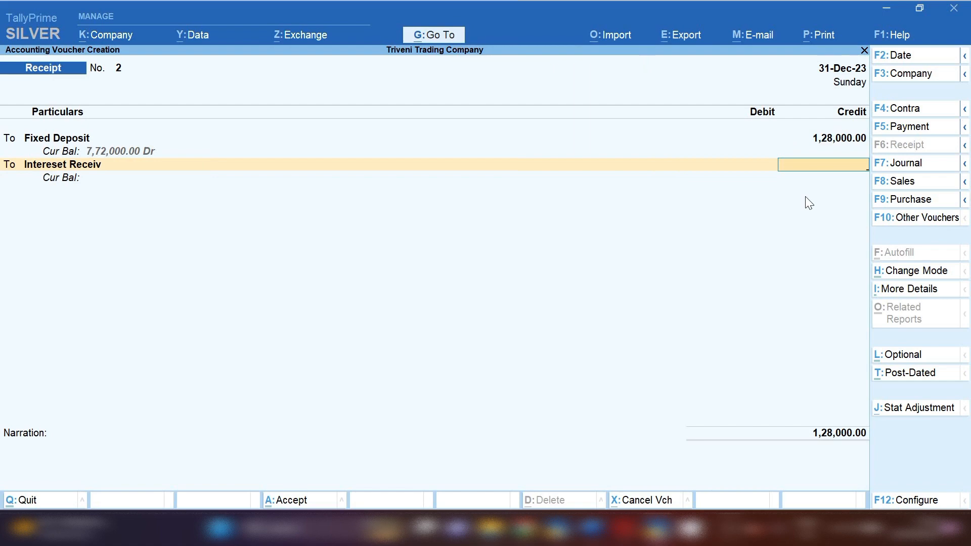
type("9000")
key("Return")
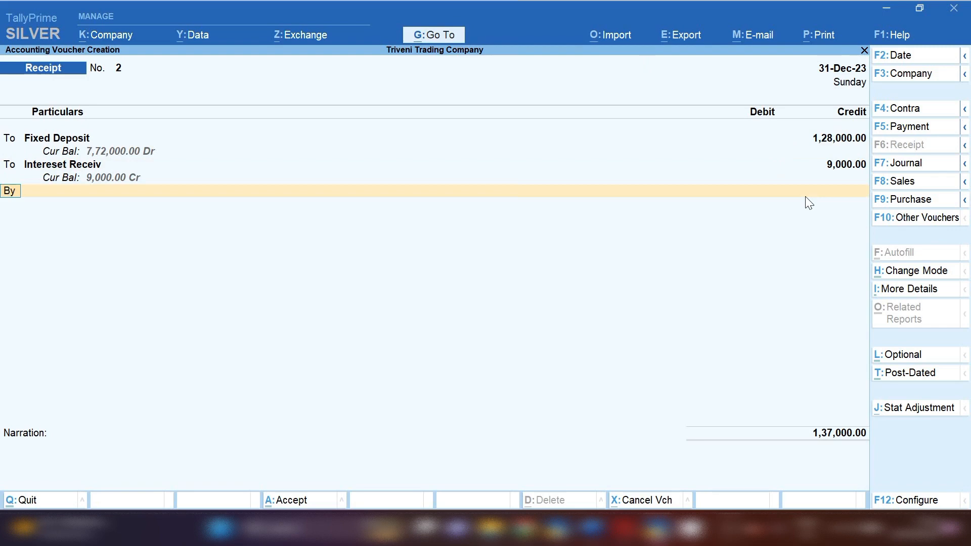
Debit Sbi Bank with 1,37,000.00 in the receipt voucher.
key("Return")
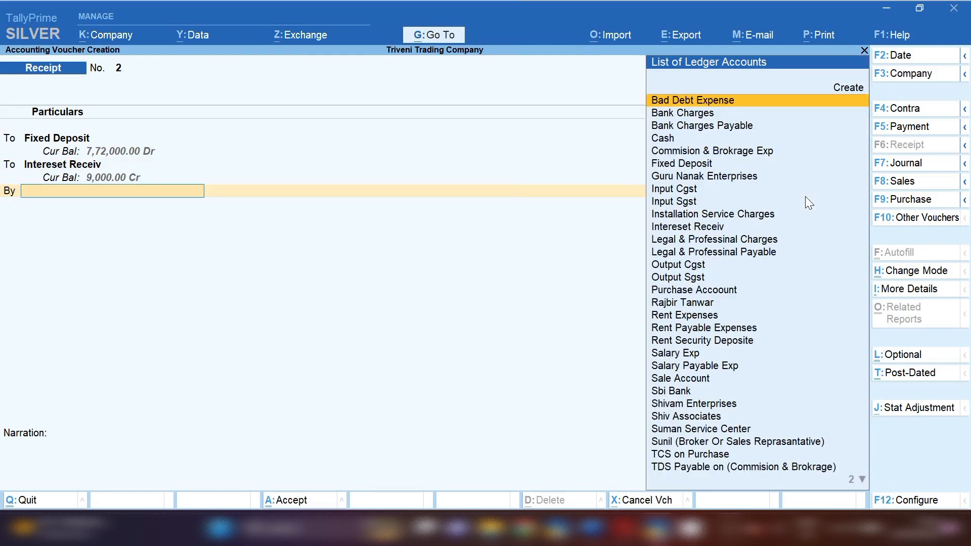
type("Sb")
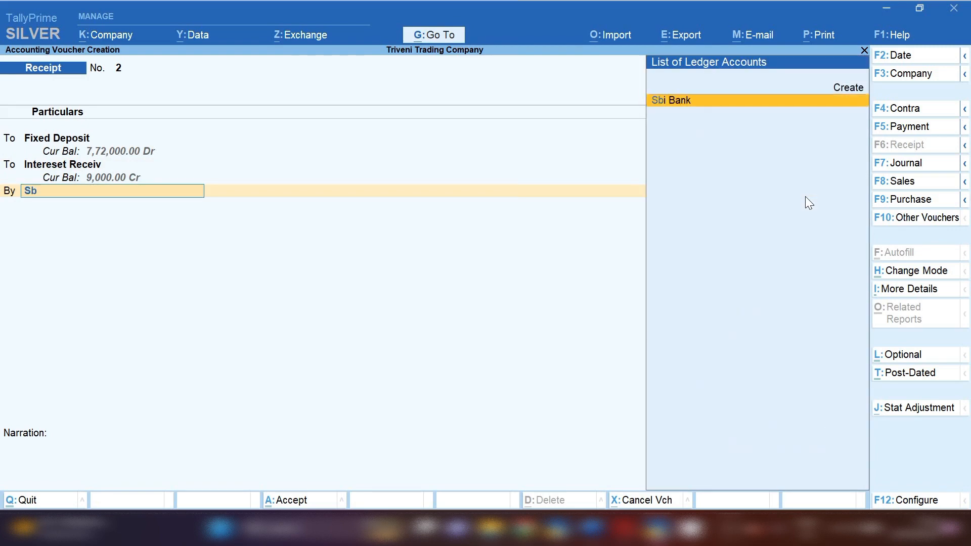
key("Return")
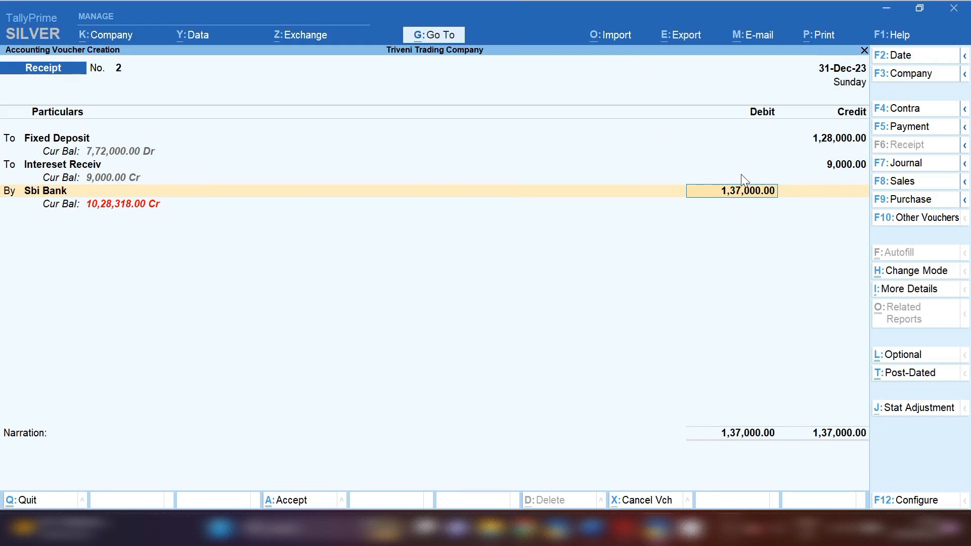
Enter the narration "ficxed depisite + interse recvd" and save the receipt voucher.
left_click(46, 470)
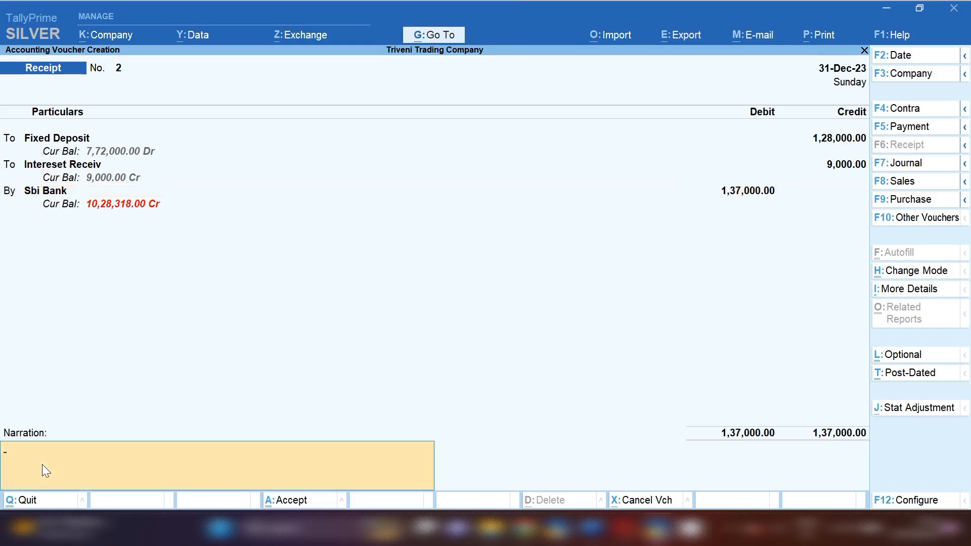
type("fic")
type("xed depisite")
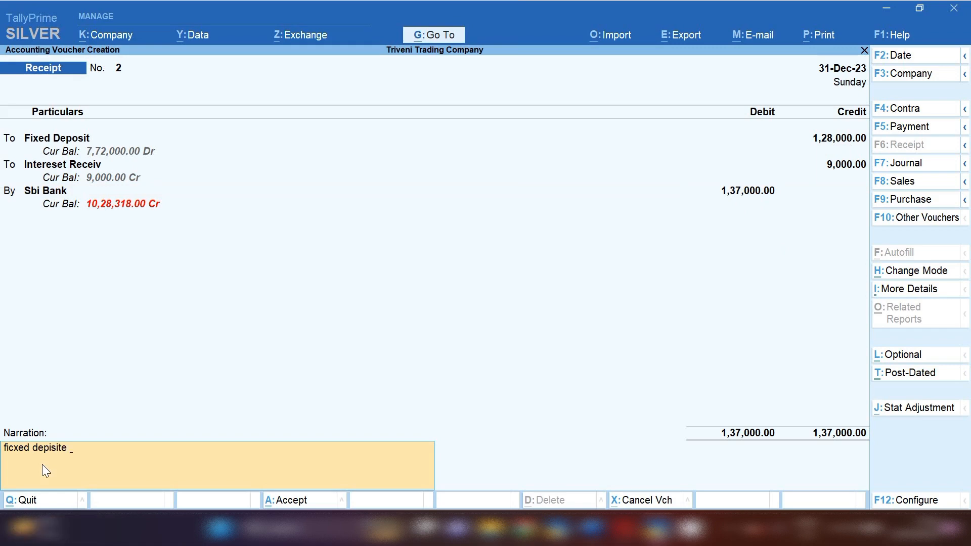
type(" + interse rev")
key("BackSpace")
type("cvd")
key("Return")
key("Return")
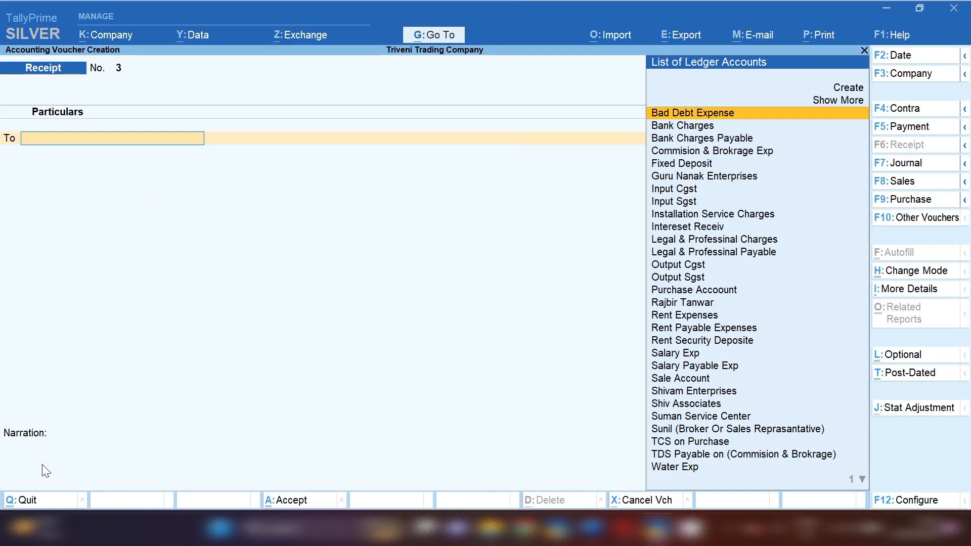
Open the Ledger Vouchers report for the Fixed Deposit ledger and review its entries.
left_click(439, 37)
key("Down")
key("Down")
key("Down")
key("Down")
key("Down")
key("Down")
key("Down")
key("Down")
key("Down")
key("Down")
key("Down")
key("Down")
key("Down")
key("Down")
key("Down")
key("Down")
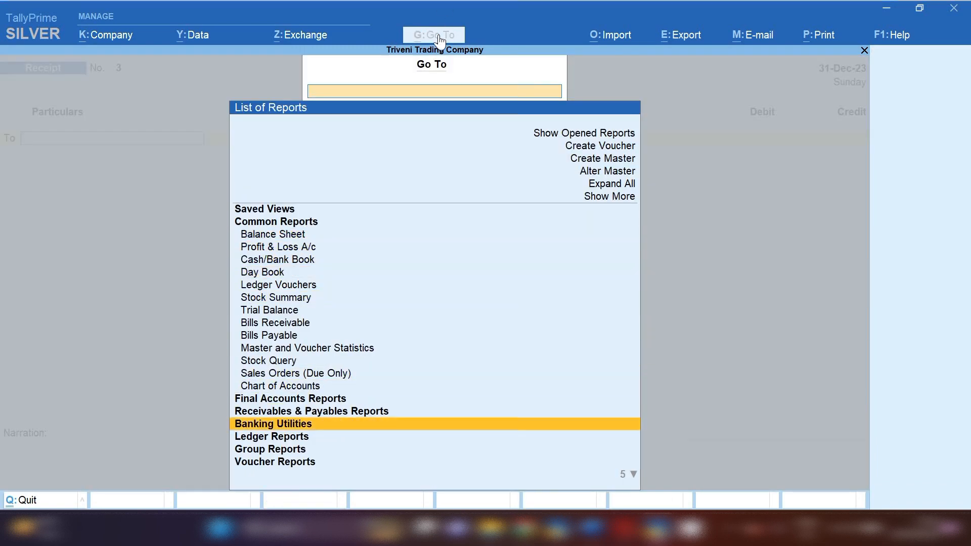
key("Return")
key("Return")
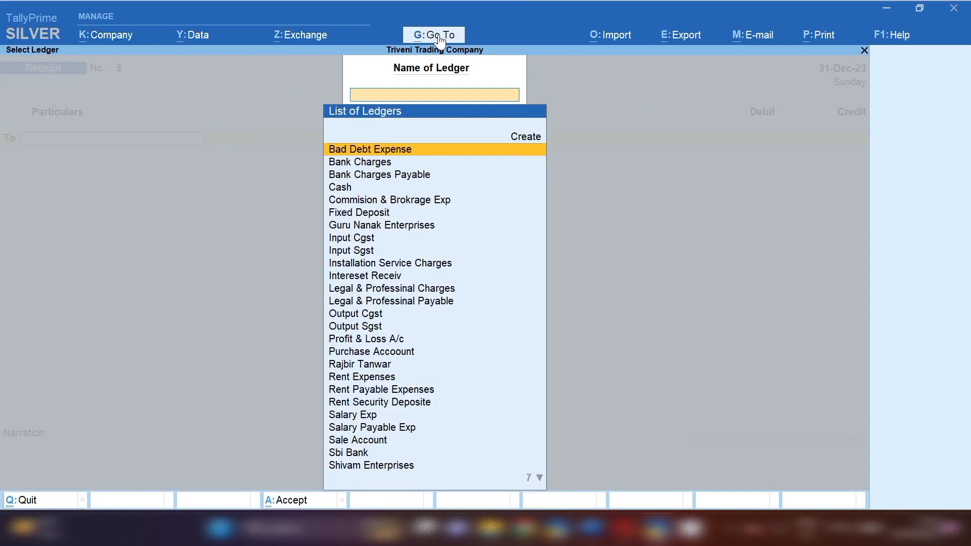
type("Fi")
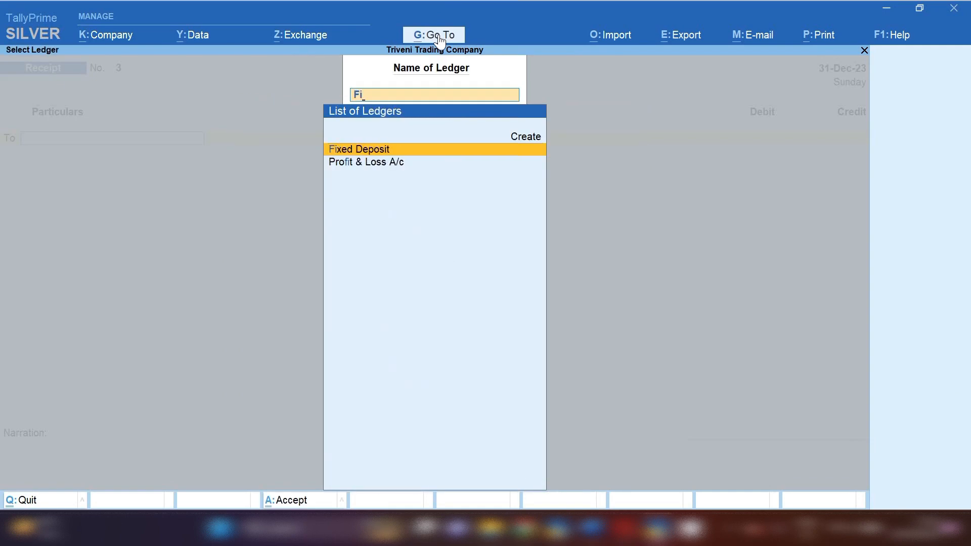
type("xed")
key("Return")
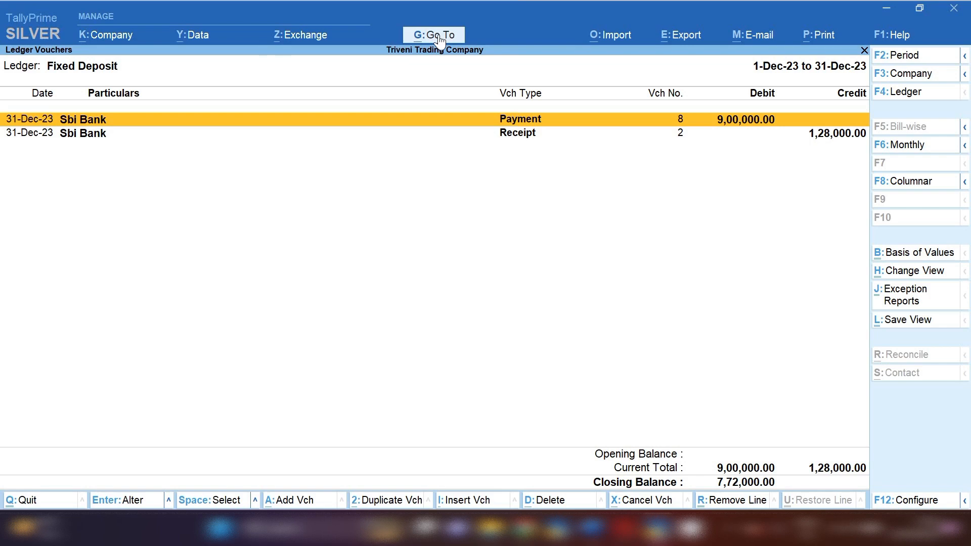
Add a receipt voucher from the ledger report, dated 1-1-2024, and credit Fixed Deposit with 168000.
key("Down")
key("alt+a")
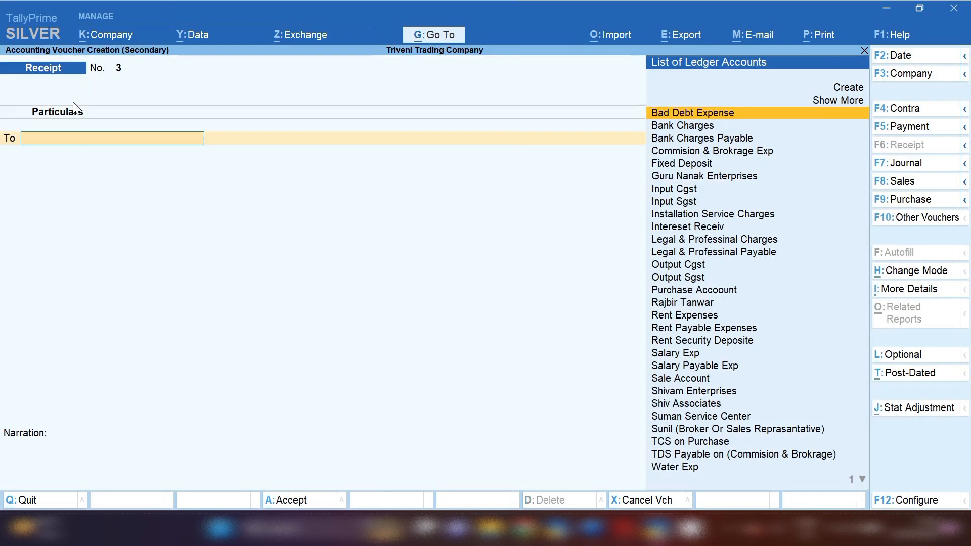
key("F2")
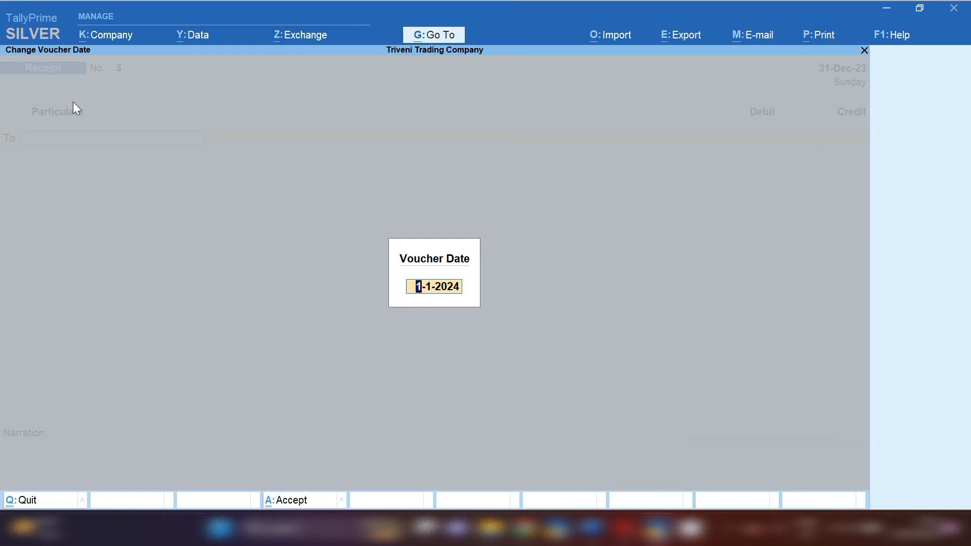
key("Return")
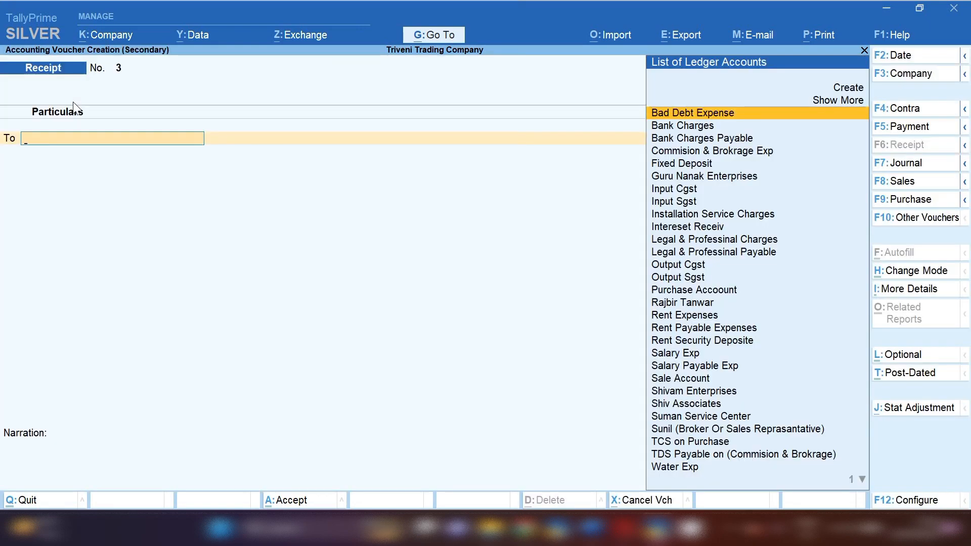
type("Fi")
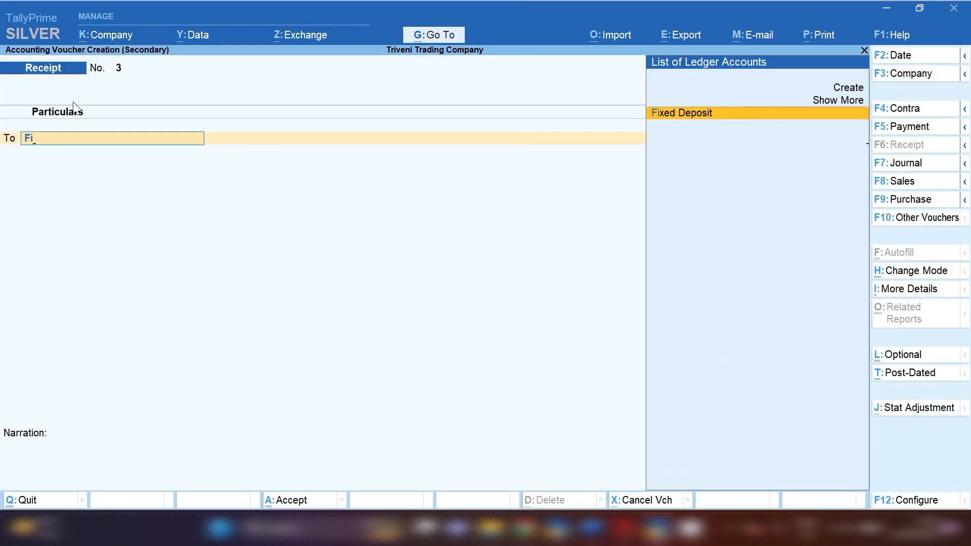
key("Return")
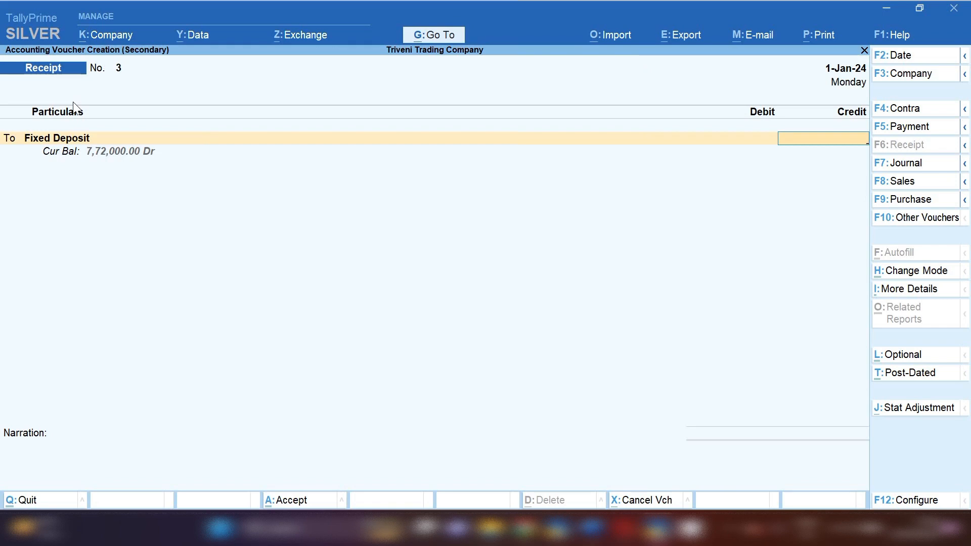
type("168000")
key("Return")
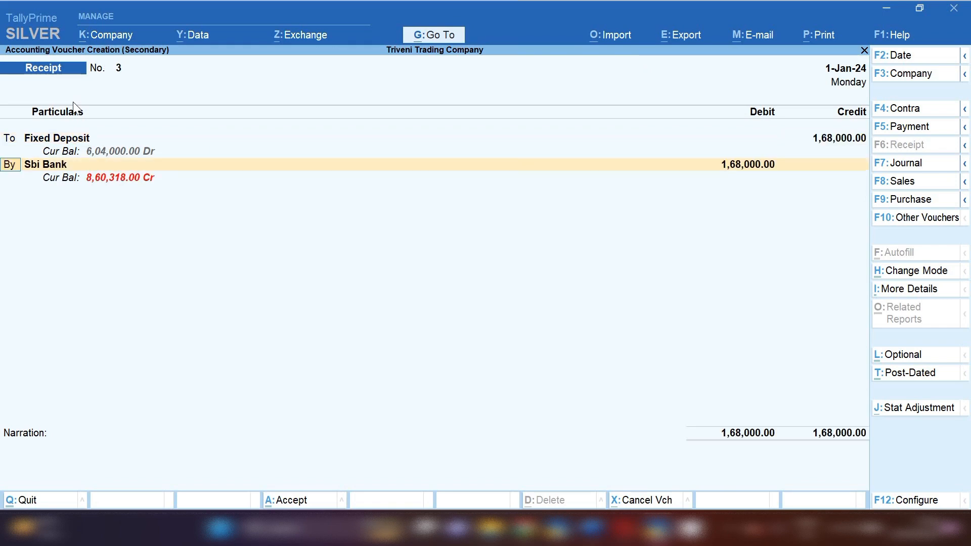
Turn the second line into a credit to Intereset Receiv with 8500.
type("t")
key("Return")
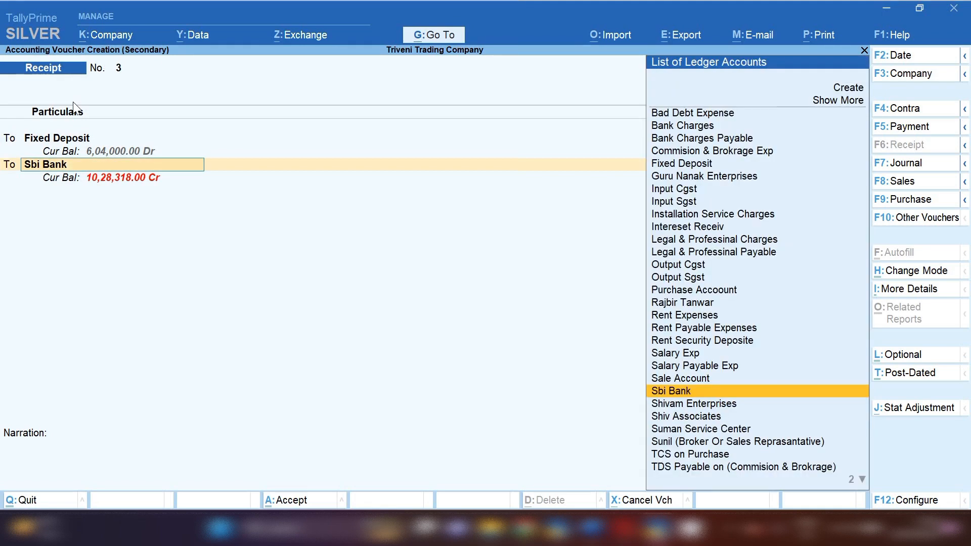
type("In")
key("Down")
key("Down")
key("Down")
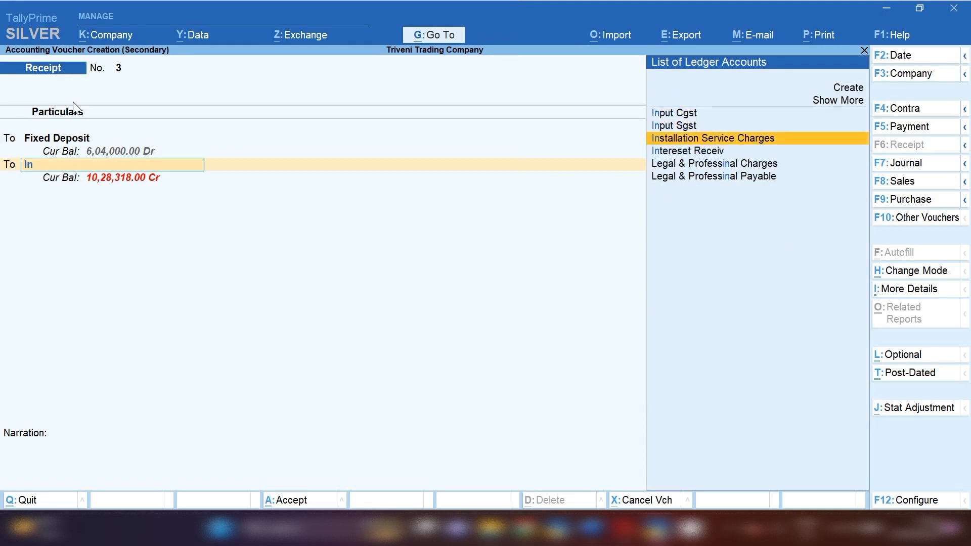
key("Return")
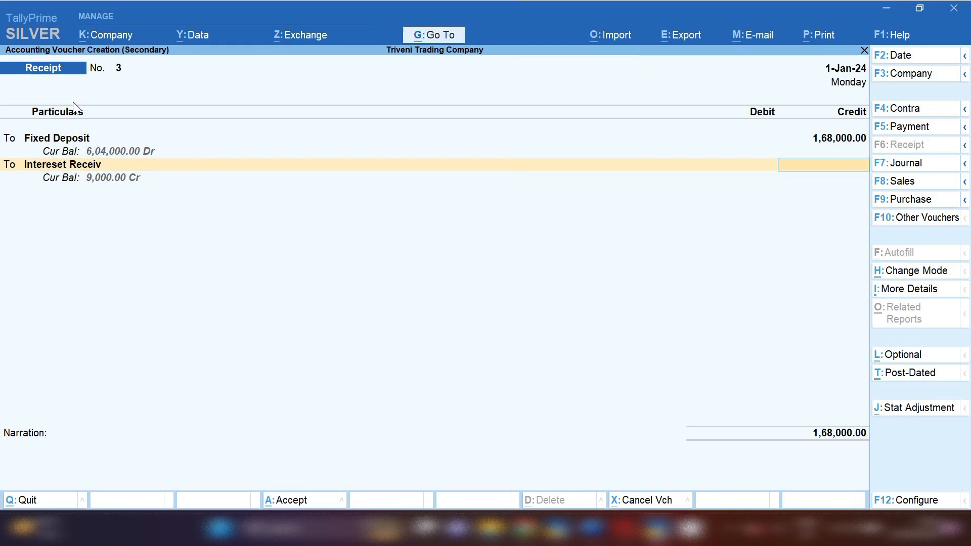
type("8500")
key("Return")
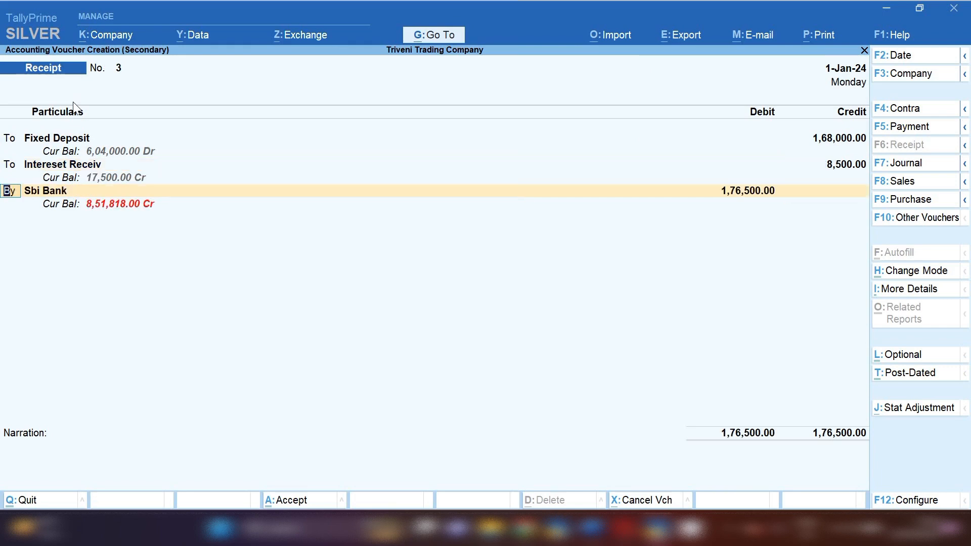
Accept the Sbi Bank debit of 1,76,500.00 and save the receipt voucher without a narration.
key("Return")
key("Return")
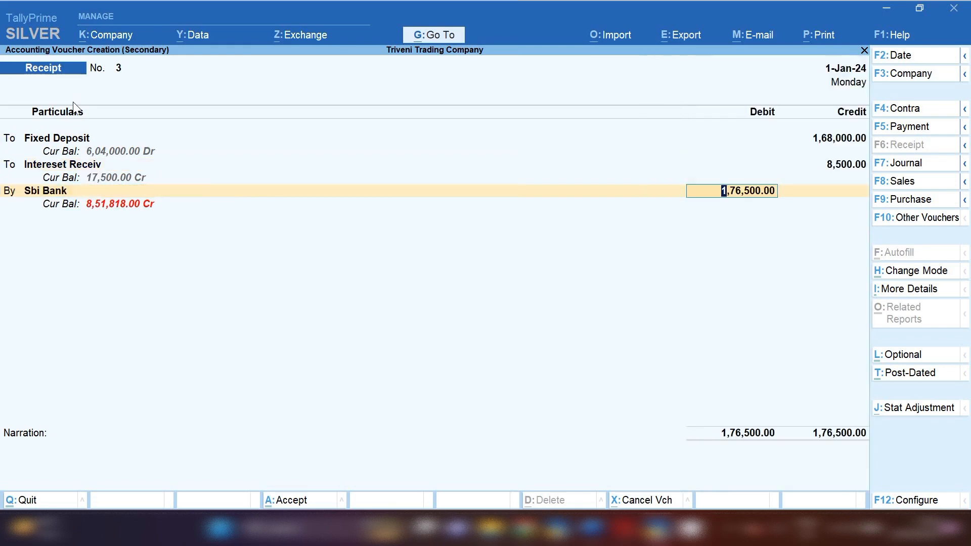
key("ctrl+a")
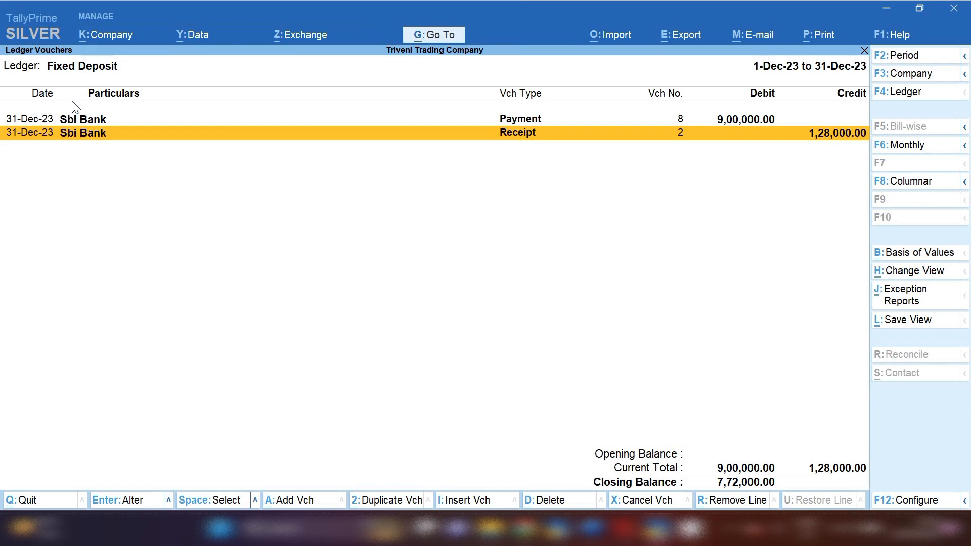
Add another receipt voucher from the ledger report and credit Fixed Deposit with 483000.
key("alt+a")
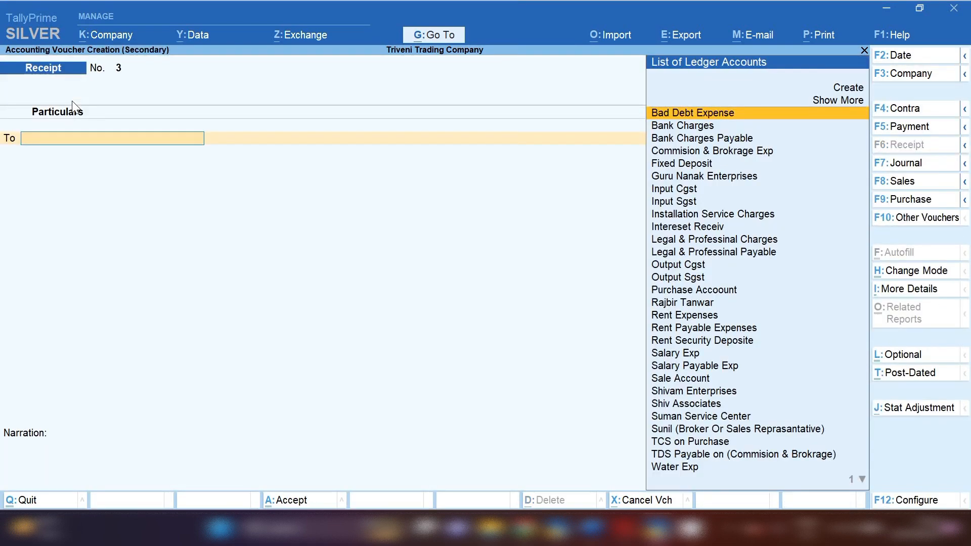
type("Fixe")
key("Return")
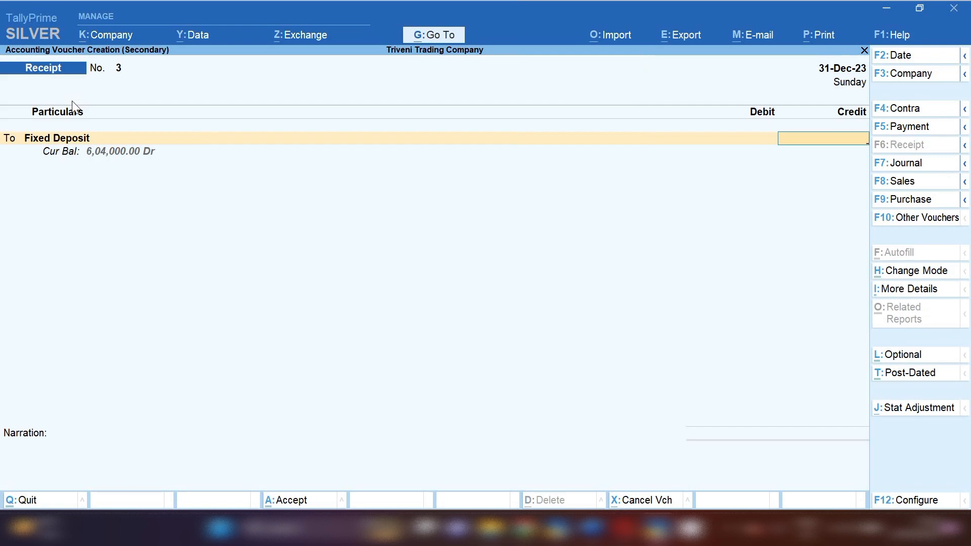
type("483000")
key("Return")
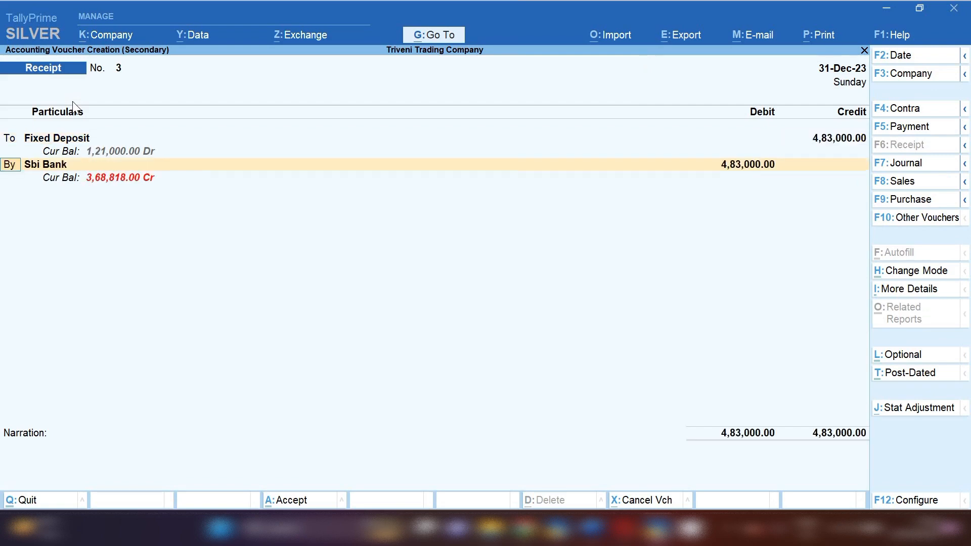
Credit Intereset Receiv with 50,000 on the second line and proceed to the Sbi Bank debit line.
type("t")
key("Return")
type("Inte")
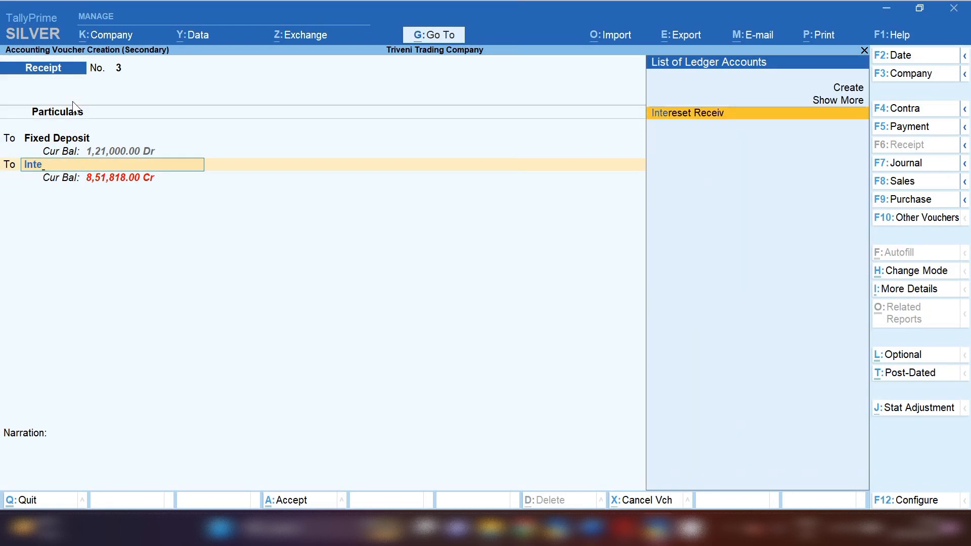
key("Return")
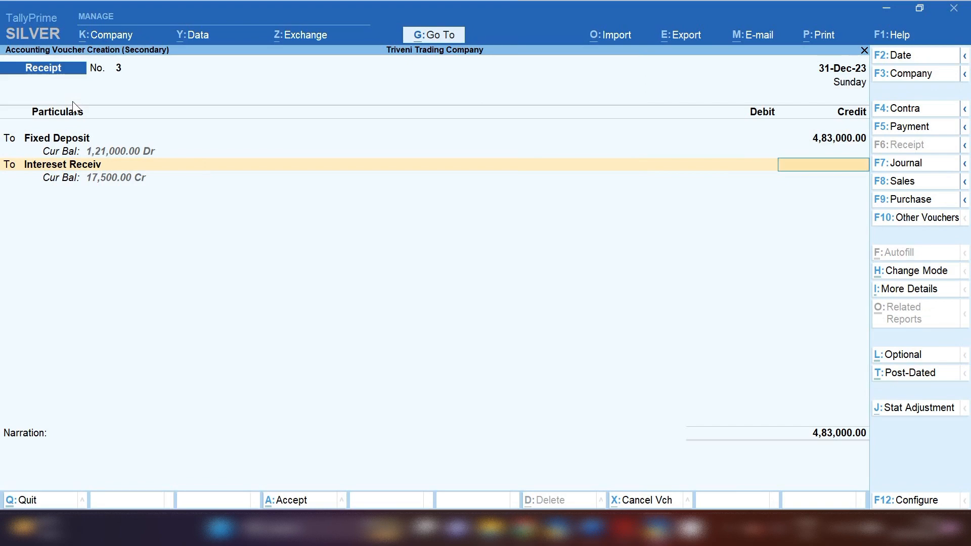
type("50,000")
key("Return")
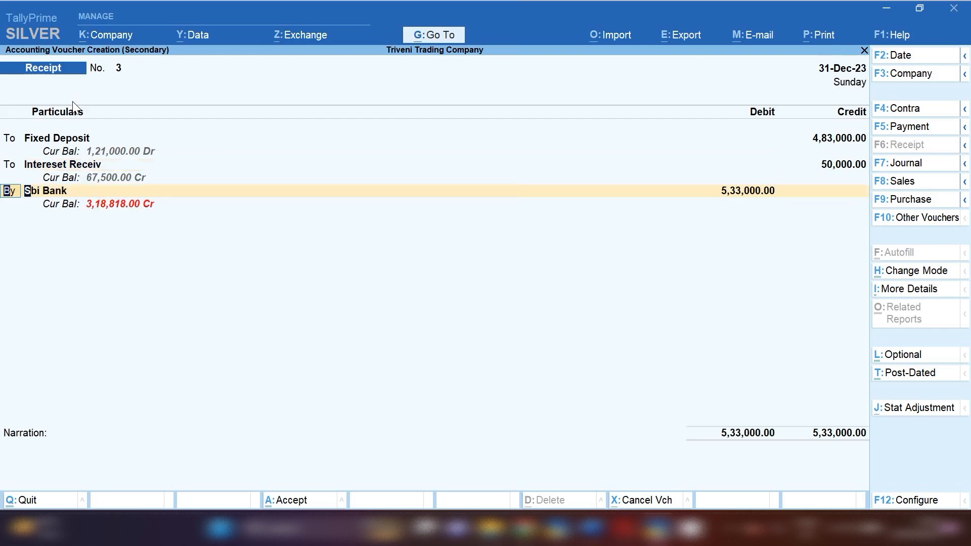
key("Return")
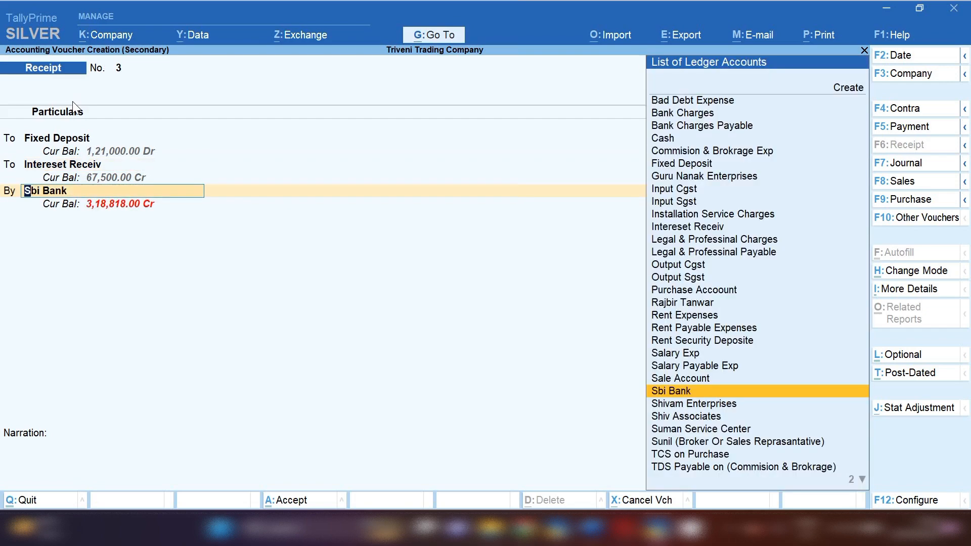
Save the current receipt voucher, add another one from the ledger report and credit Fixed Deposit with 1,21,000.
key("ctrl+a")
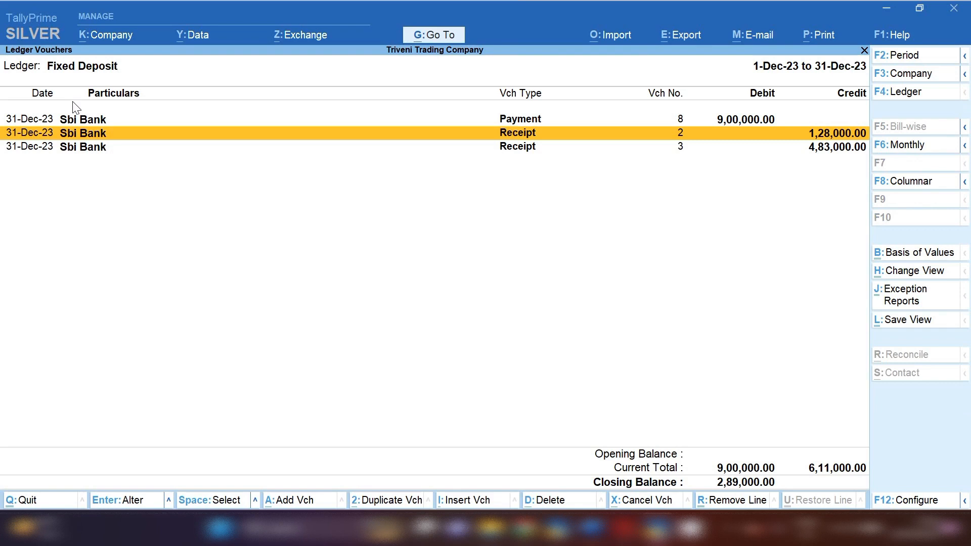
key("Down")
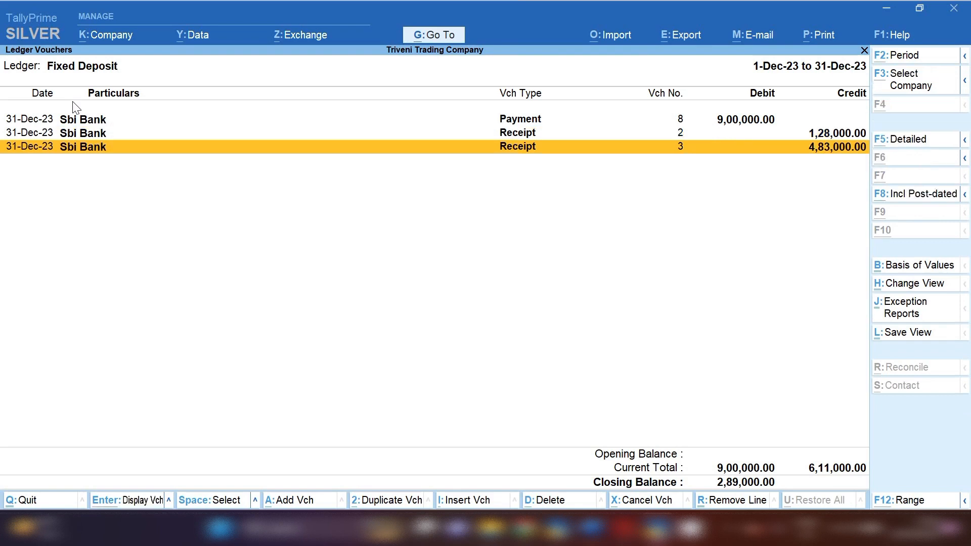
key("alt+a")
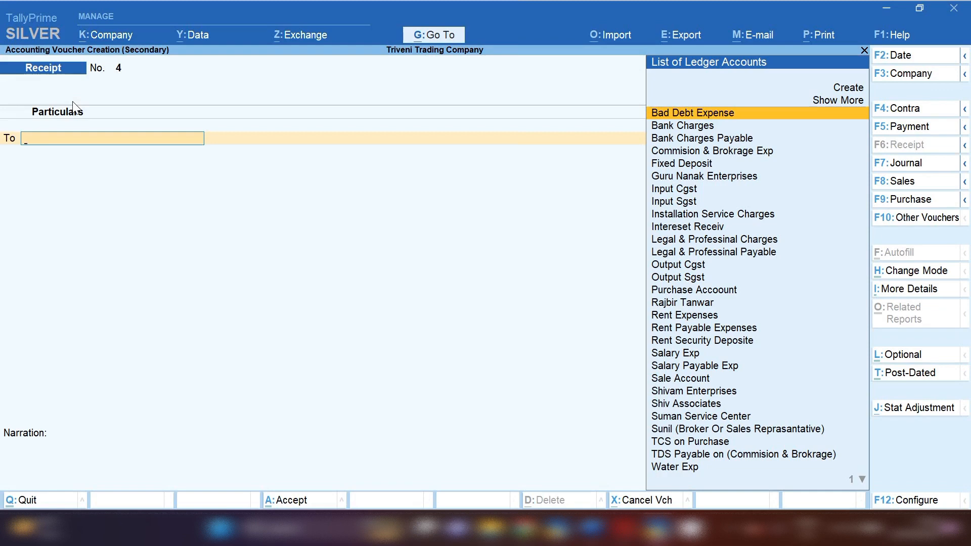
type("Fix")
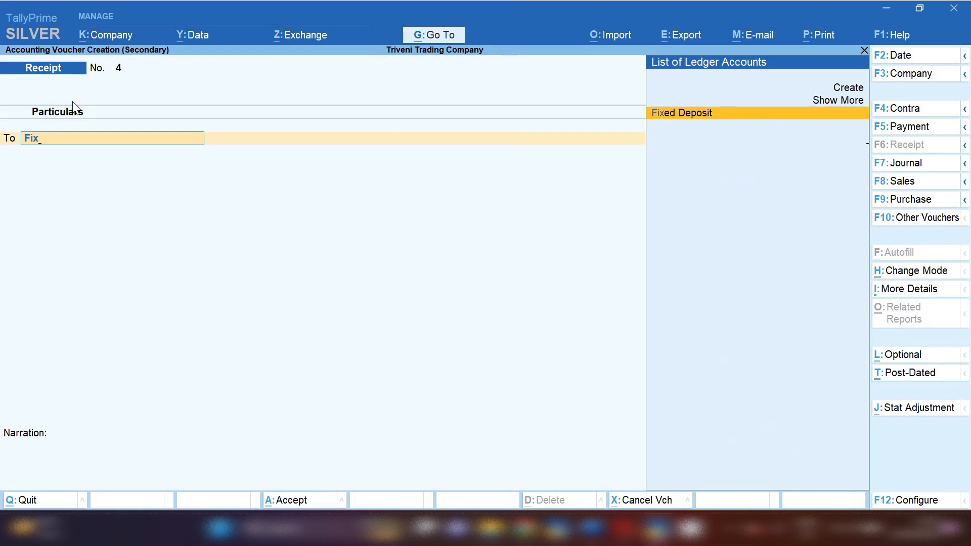
key("Return")
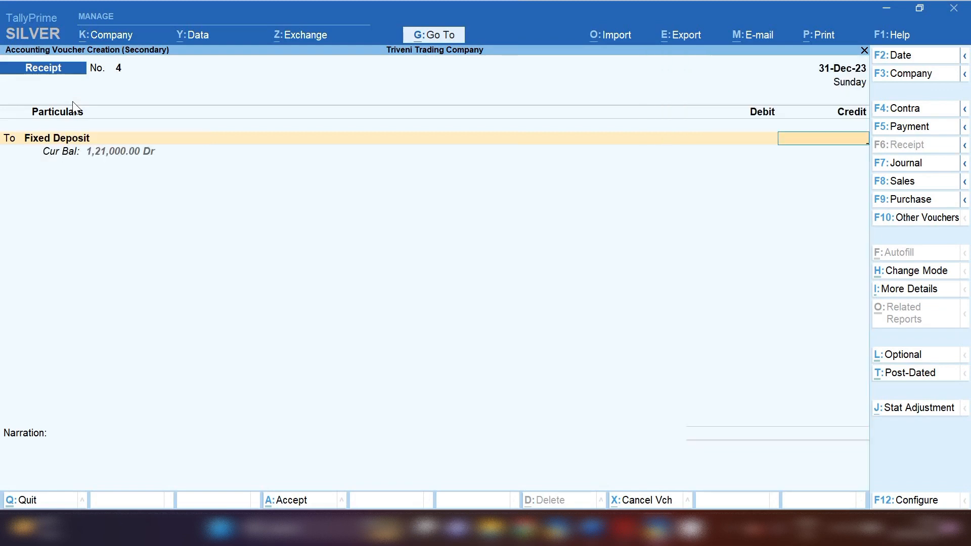
type("1,21,000")
key("Return")
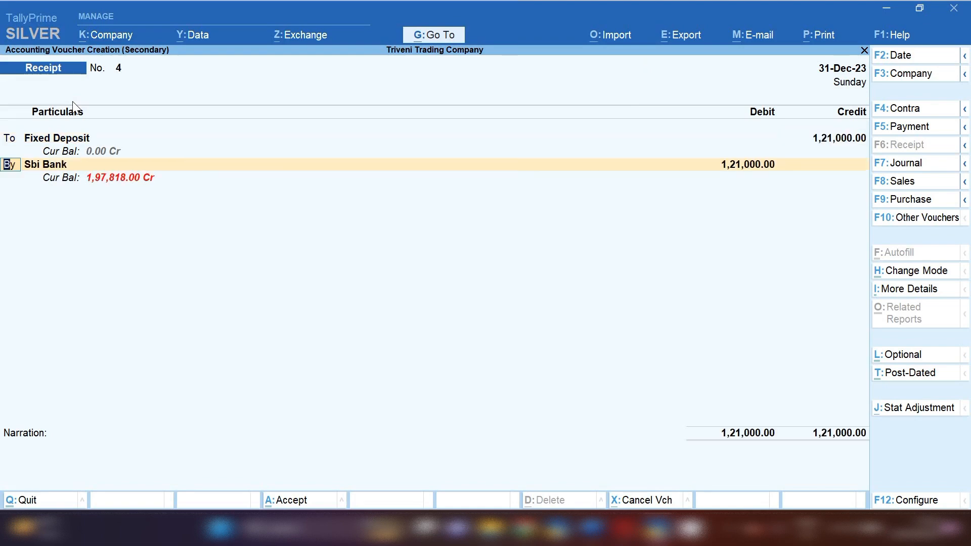
Turn the second line into a credit to Intereset Receiv of 30000 and save the voucher with the Sbi Bank debit of 1,51,000.00.
key("t")
key("Return")
key("BackSpace")
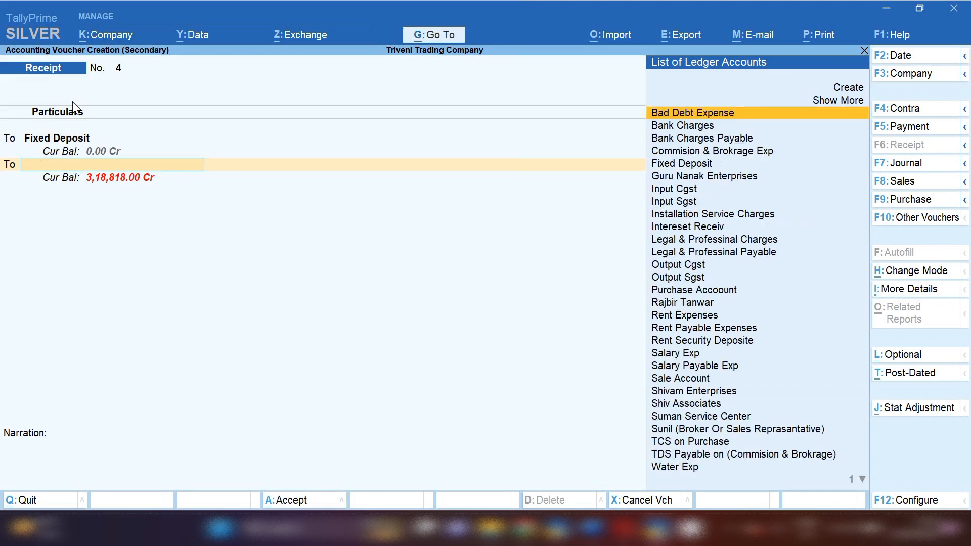
type("Intere")
key("Return")
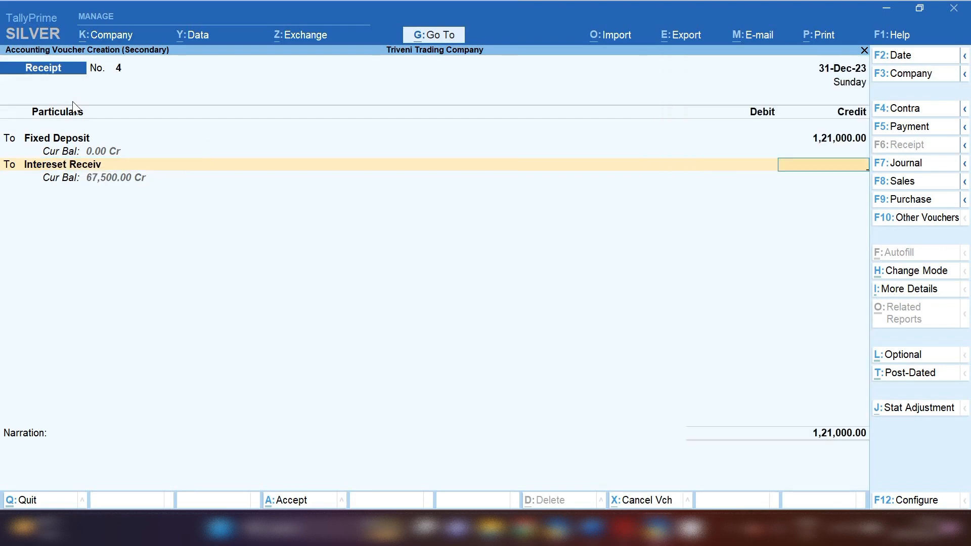
type("30000")
key("Return")
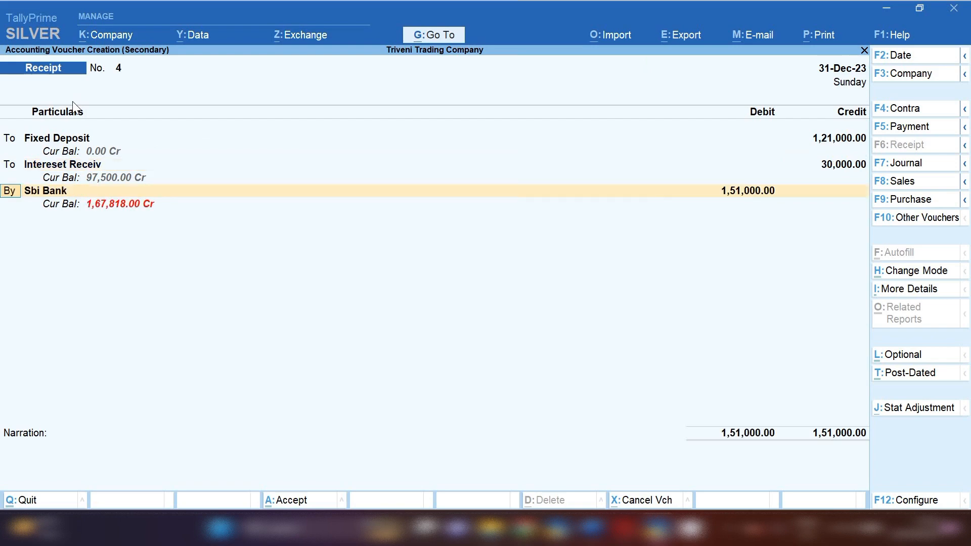
key("ctrl+a")
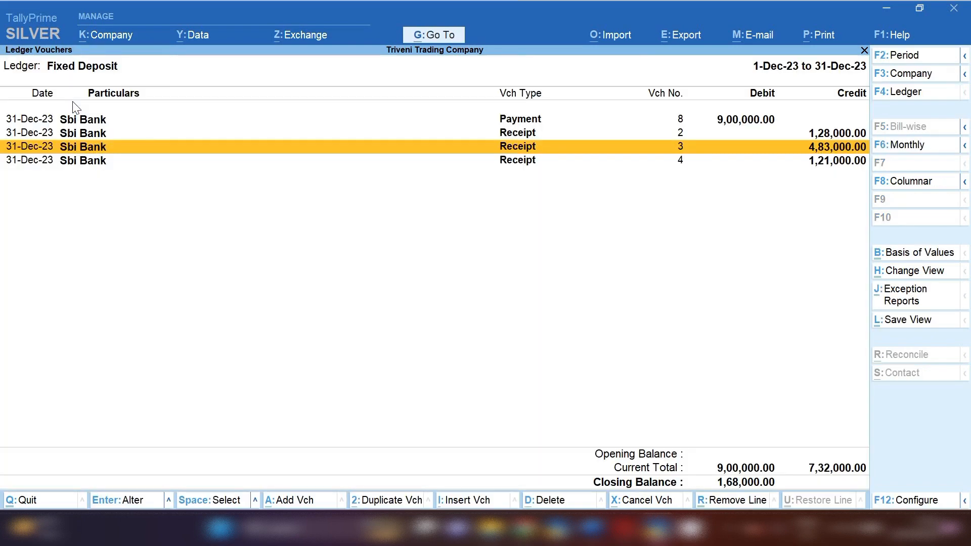
Go to the Ledger Vouchers report and open it for the Fixed Deposit ledger.
key("alt+a")
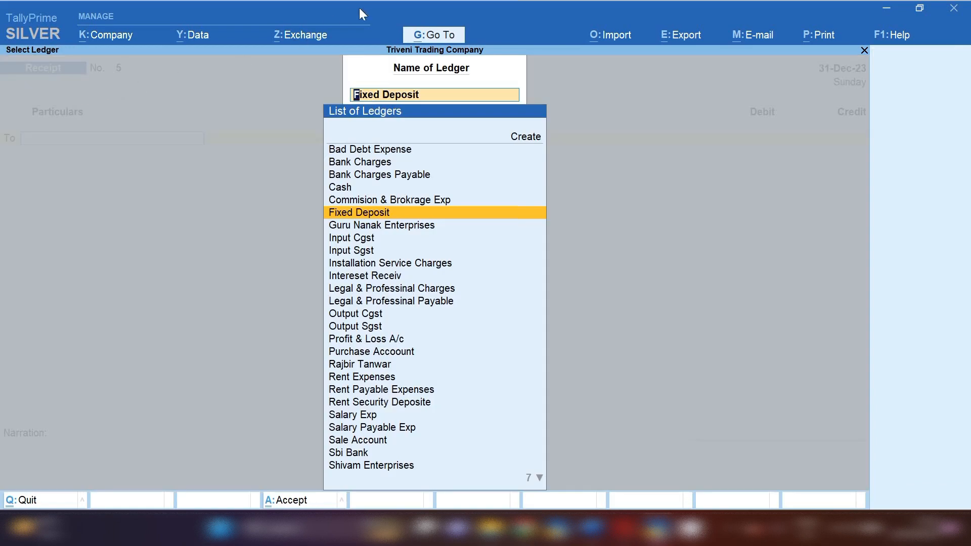
left_click(441, 37)
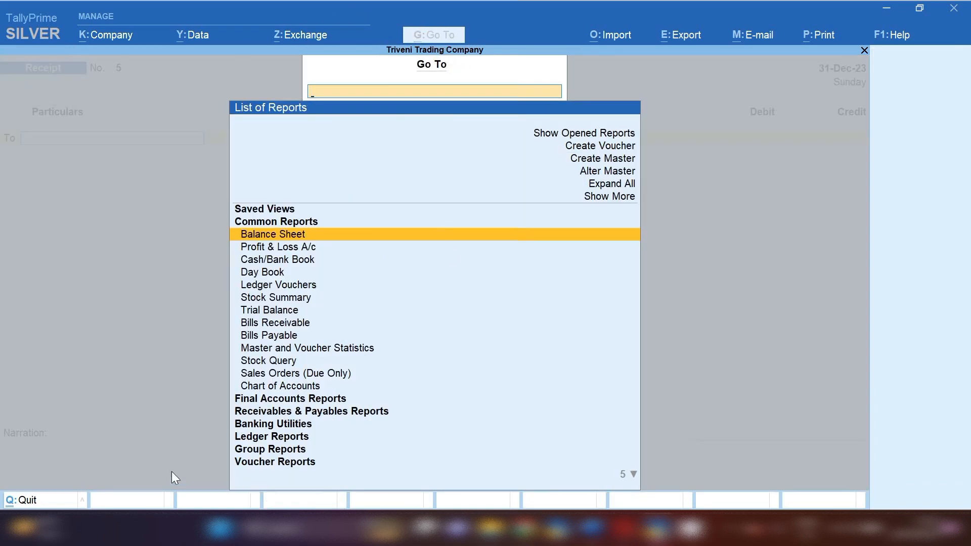
left_click(252, 438)
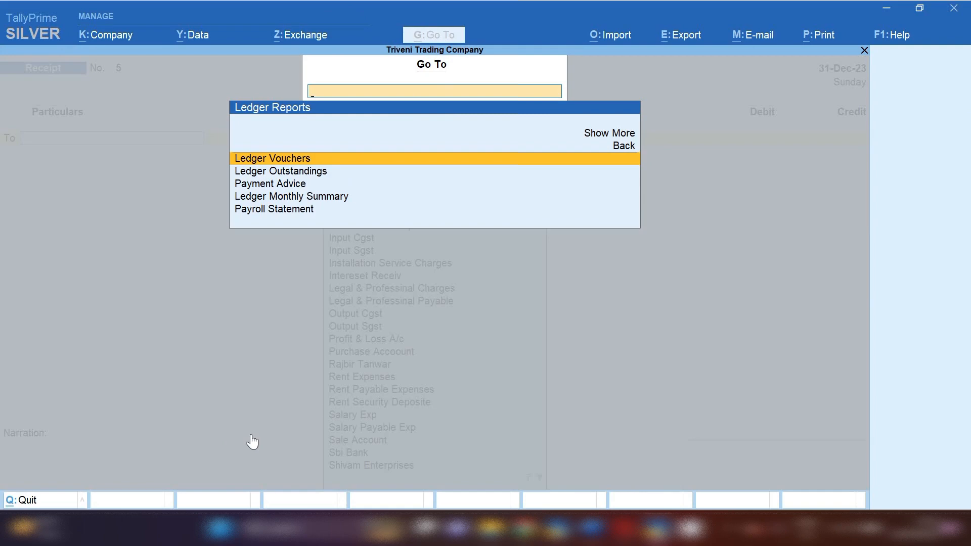
key("Return")
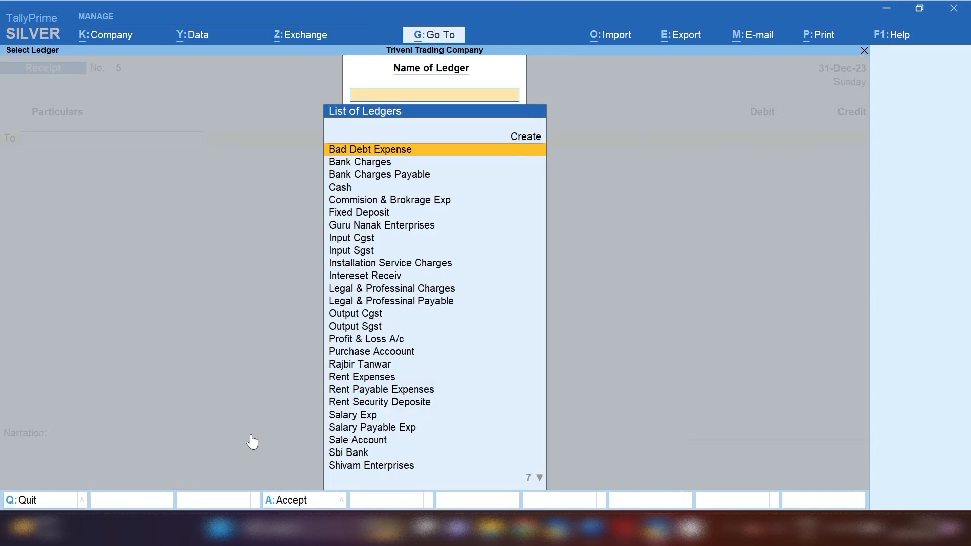
type("Fixed")
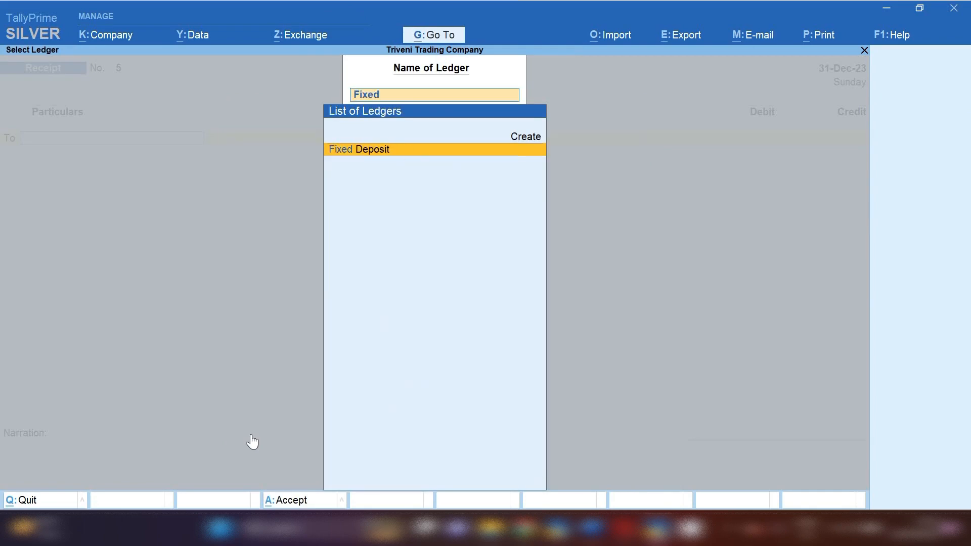
key("Return")
Clear both dates of the report period so the Fixed Deposit ledger covers 1-Apr-23 to 1-Jan-24.
key("F2")
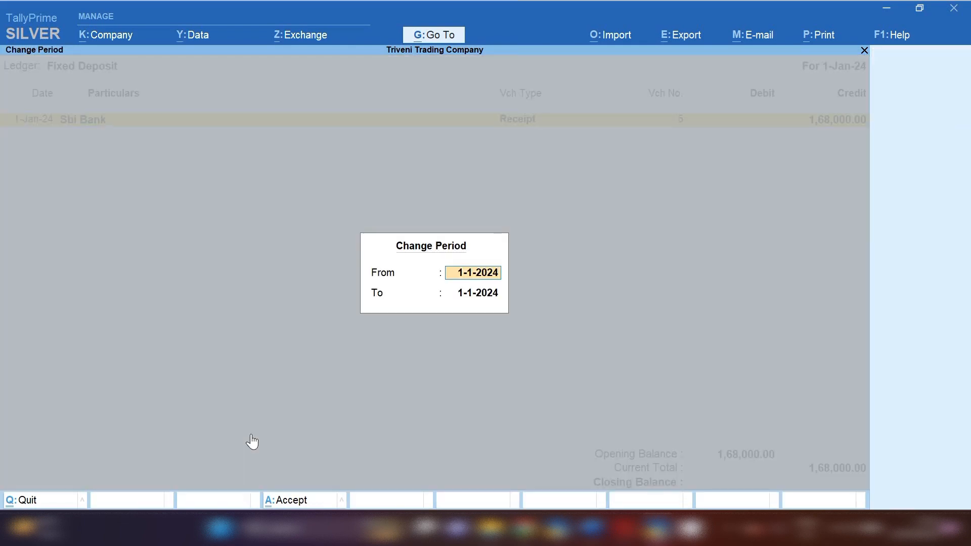
type("1.")
key("BackSpace")
key("Return")
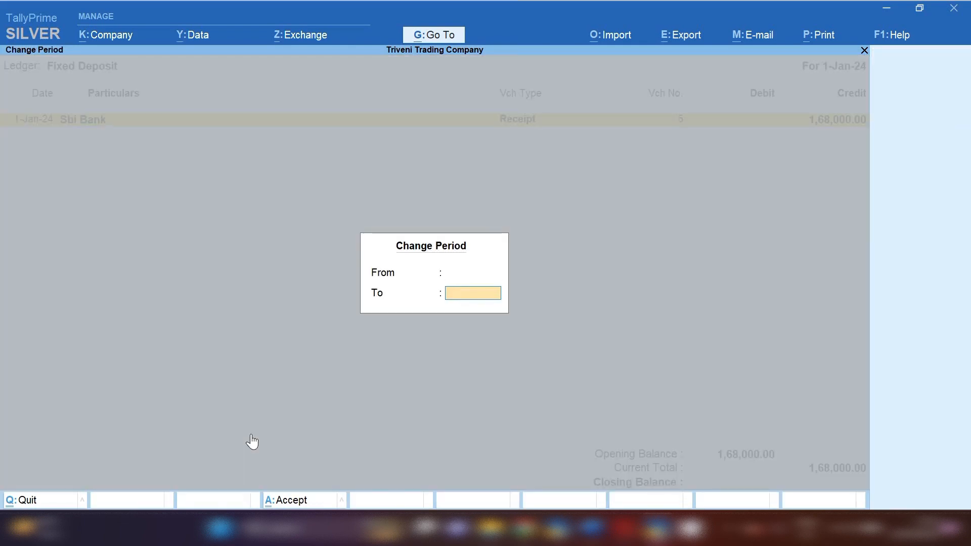
key("Return")
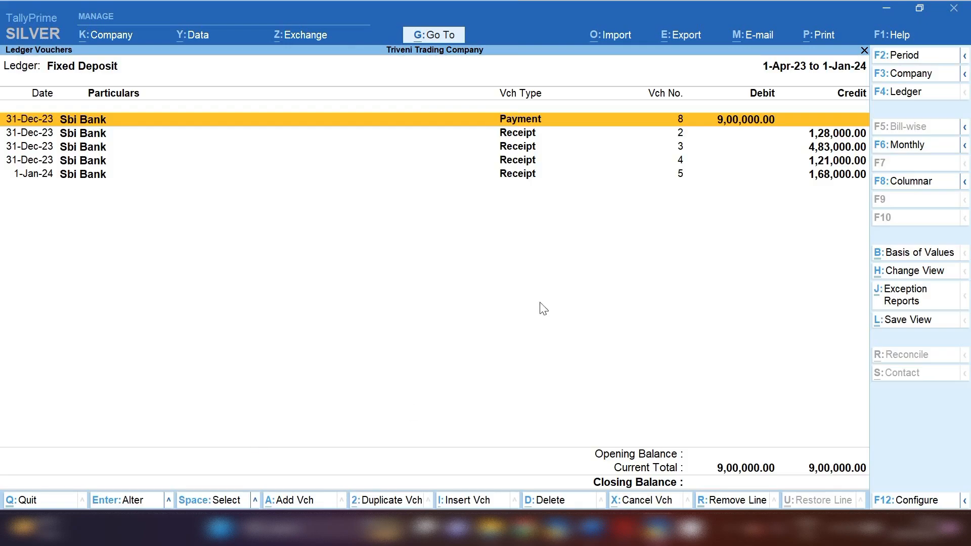
Mark the Fixed Deposit payment and its four receipts one by one to compare their amounts, and clear the selection.
key("space")
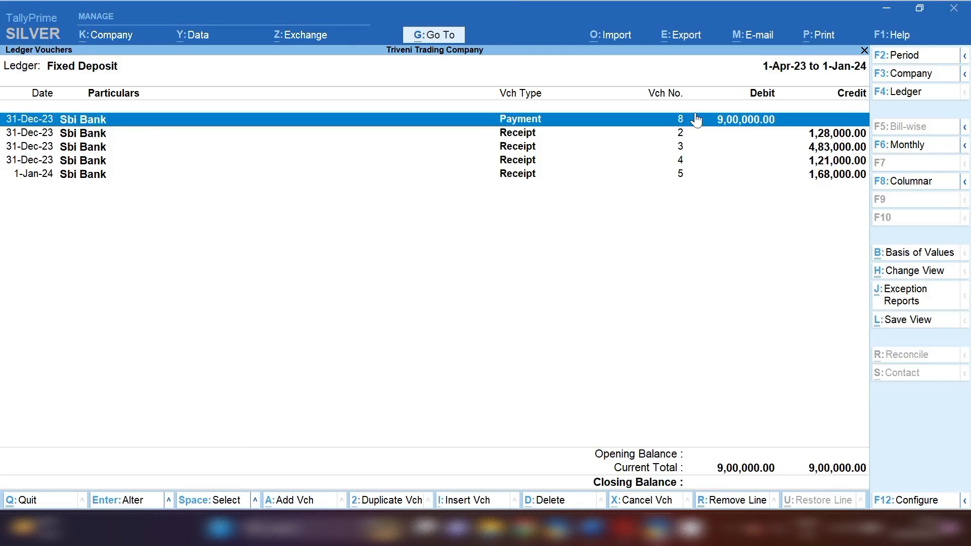
left_click(748, 138)
key("space")
key("Down")
key("space")
key("Down")
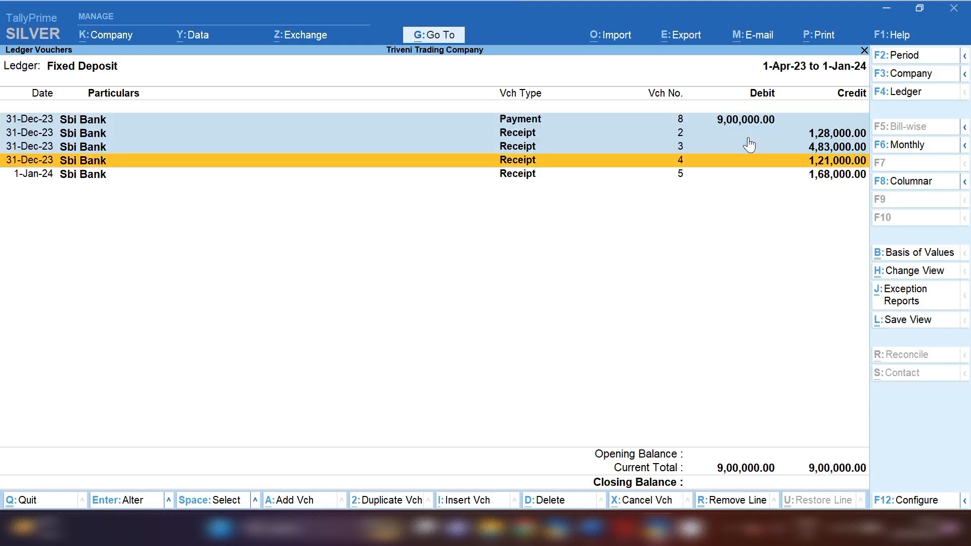
key("space")
key("Down")
key("space")
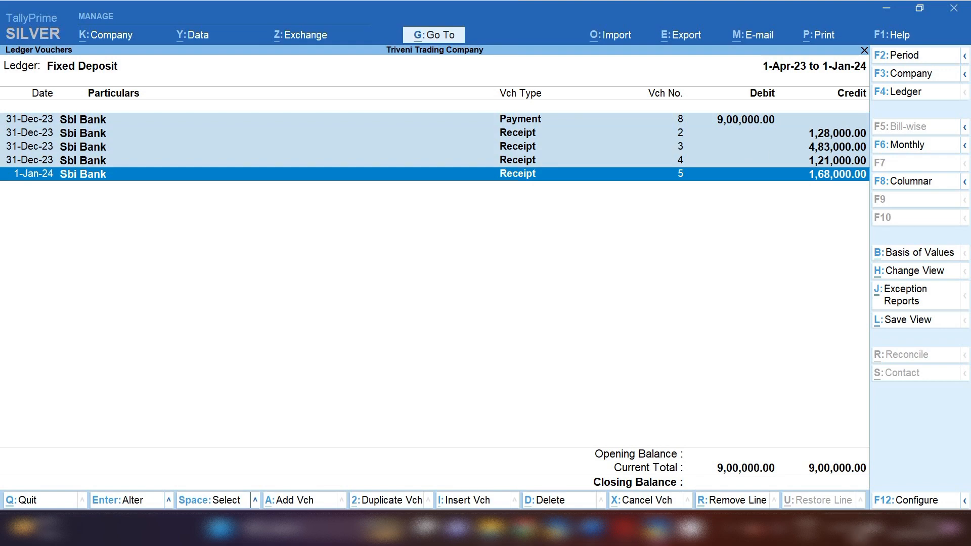
key("Escape")
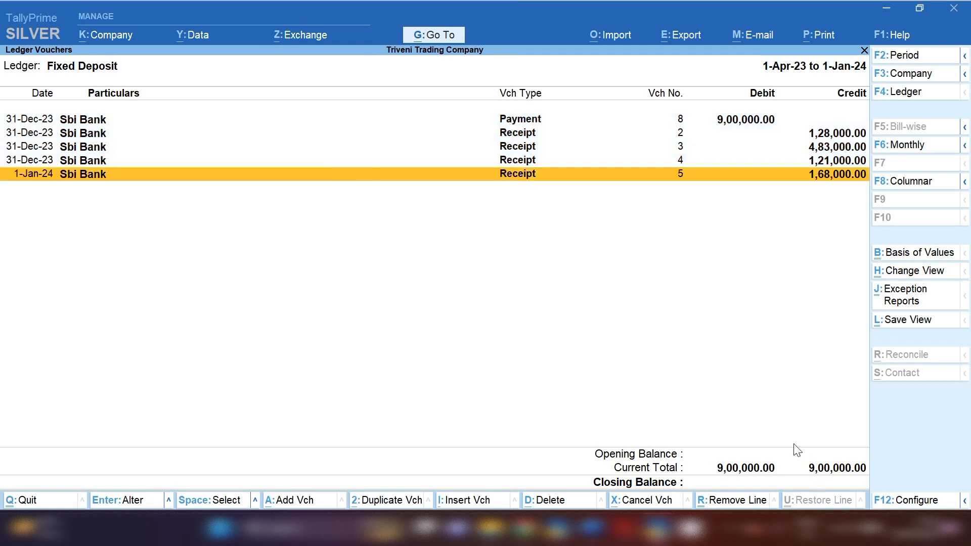
Switch the ledger report to Intereset Receiv and clear its period dates to cover 1-Apr-23 to 1-Jan-24.
key("Escape")
key("Escape")
type("Inte")
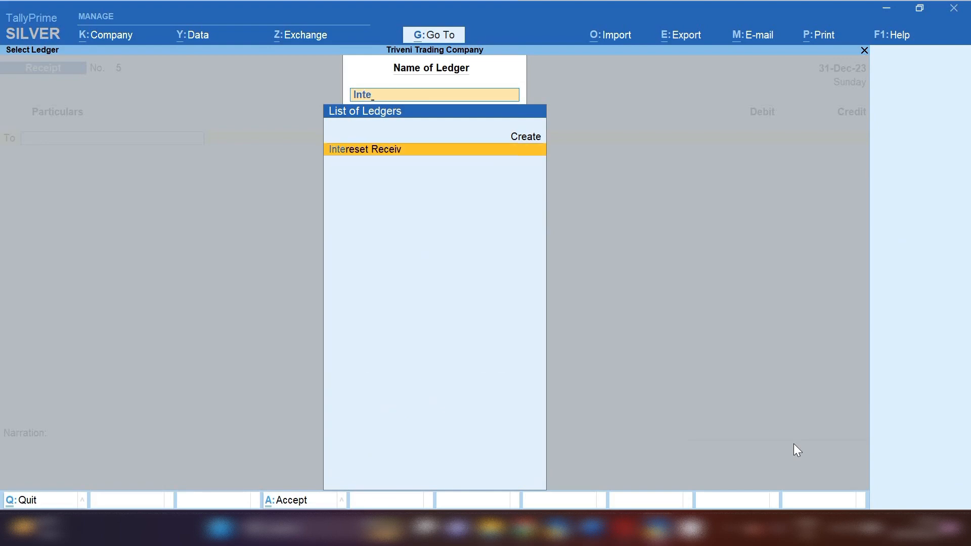
key("Return")
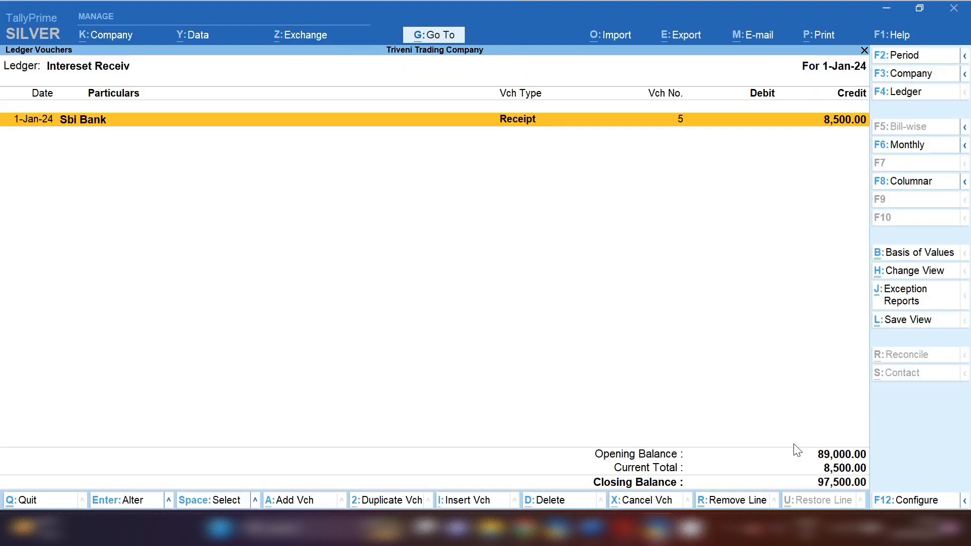
key("alt+F2")
key("Return")
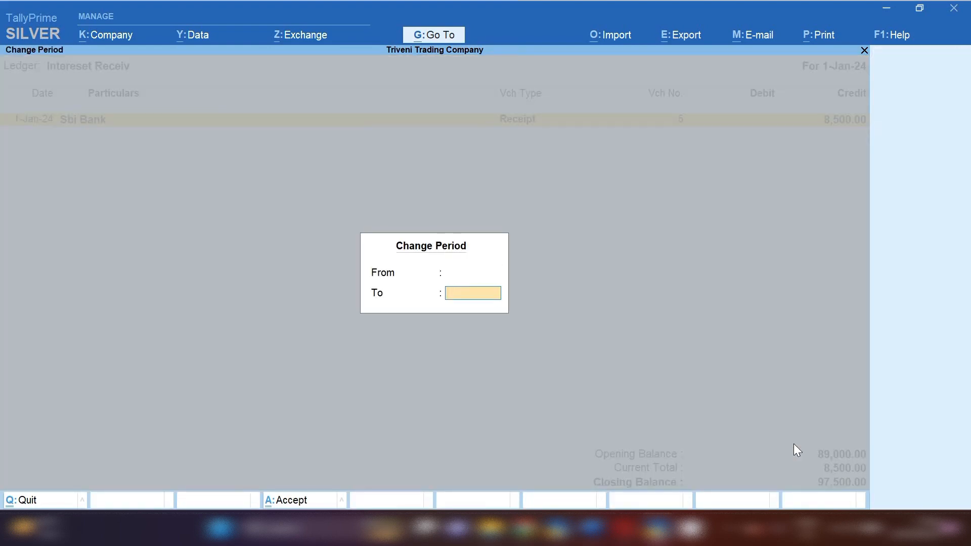
key("Return")
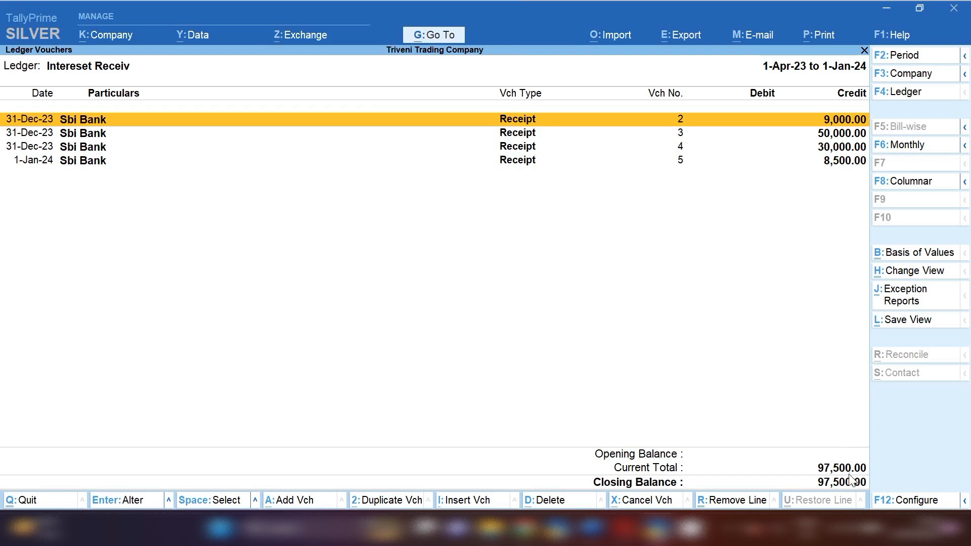
left_click(729, 529)
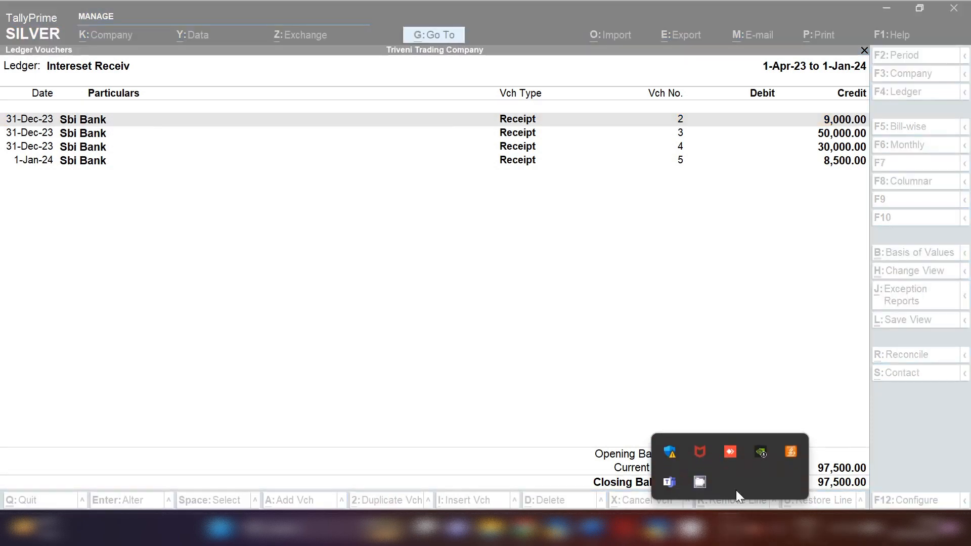